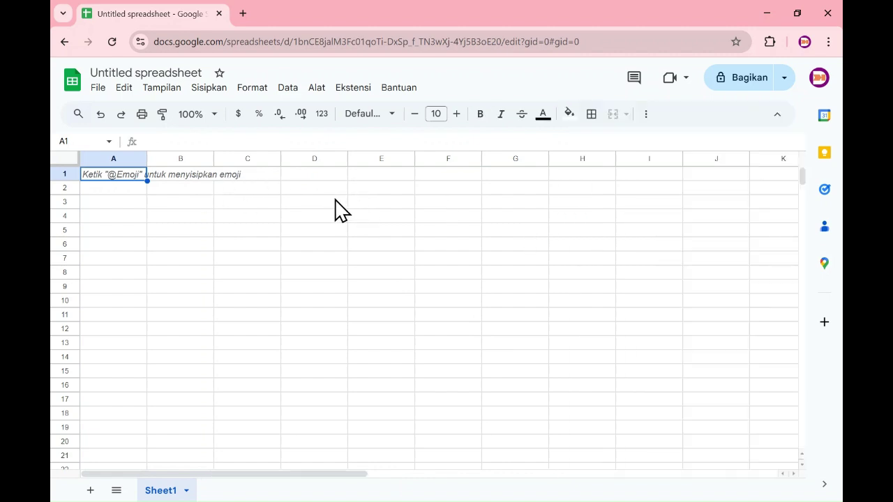
Give the untitled spreadsheet the title 'cara 1'.
click(173, 72)
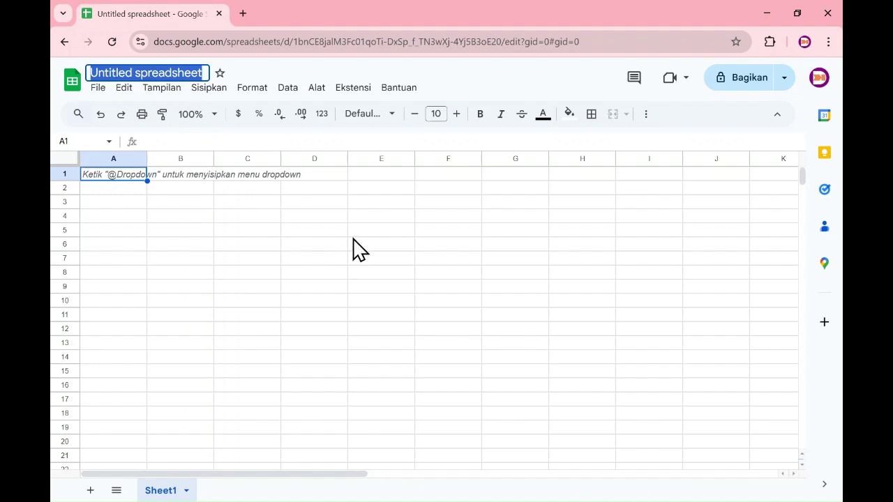
text(cra 1)
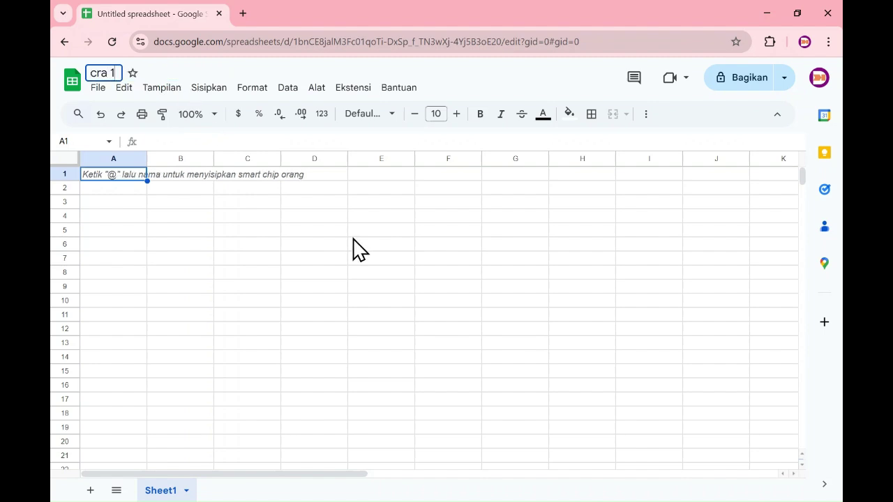
text(a)
click(370, 231)
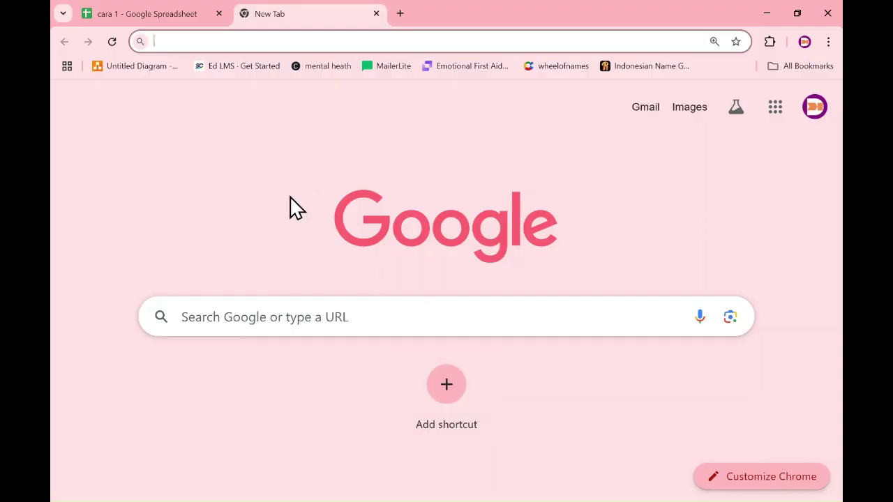
Go to sheets.google.com in the new tab to reach the Sheets home page.
click(300, 317)
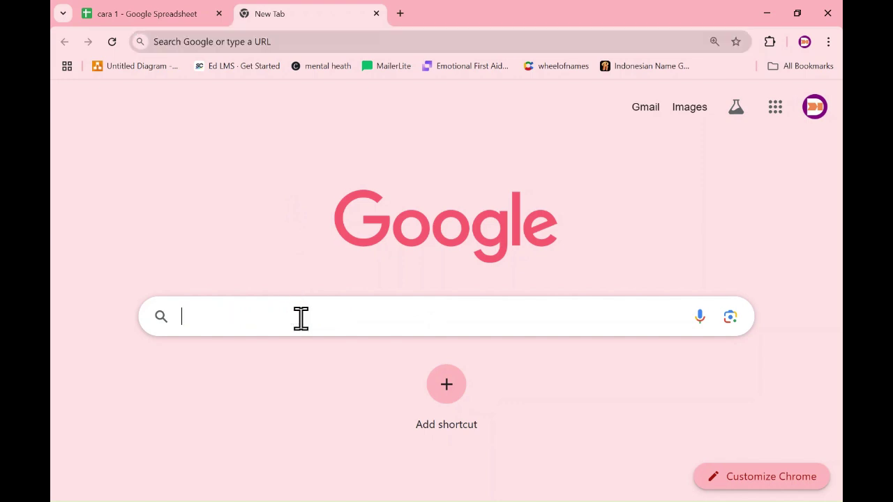
text(sheets)
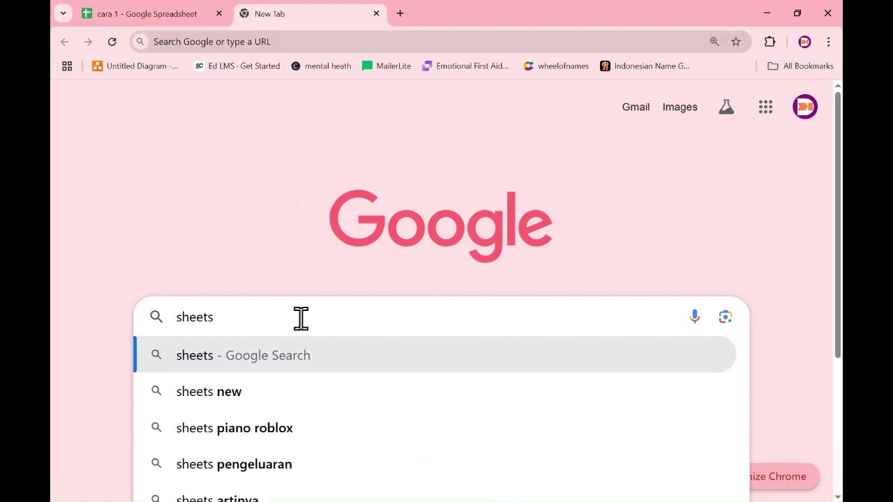
text(.)
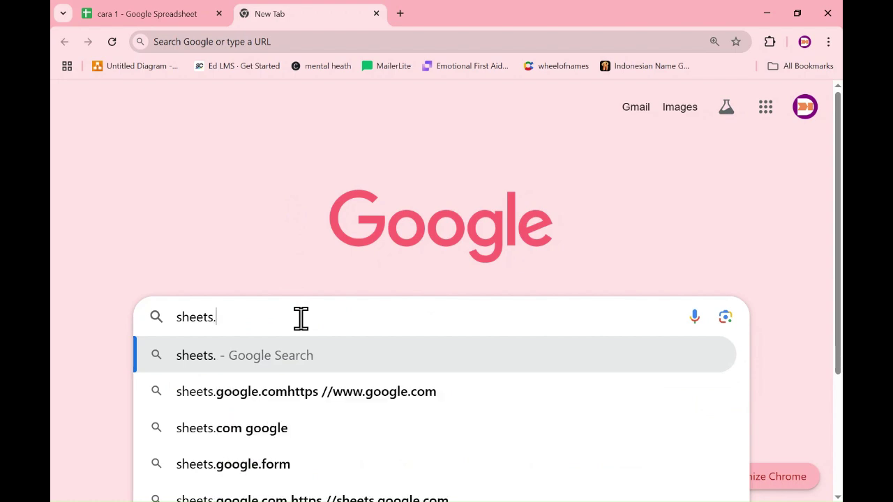
text(google)
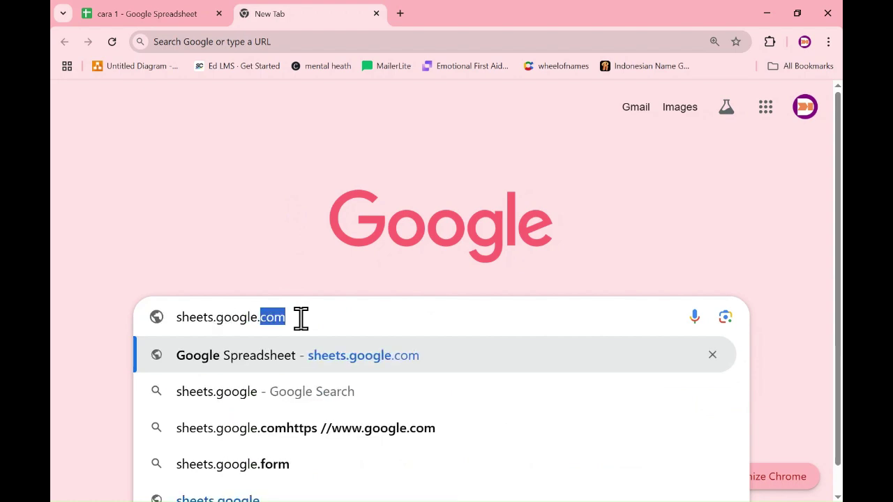
text(.com)
key(Return)
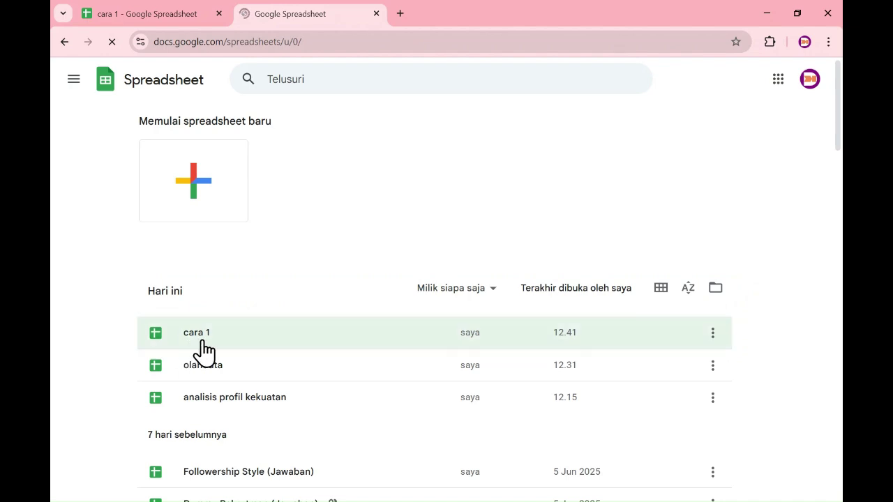
Create another blank spreadsheet from the '+' tile under 'Memulai spreadsheet baru'.
scroll(202, 352, down, 1)
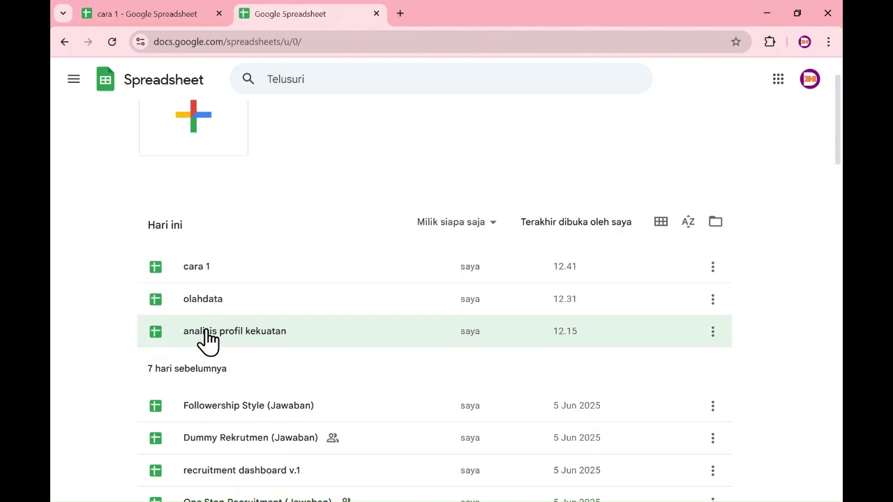
scroll(206, 346, down, 5)
scroll(207, 342, down, 10)
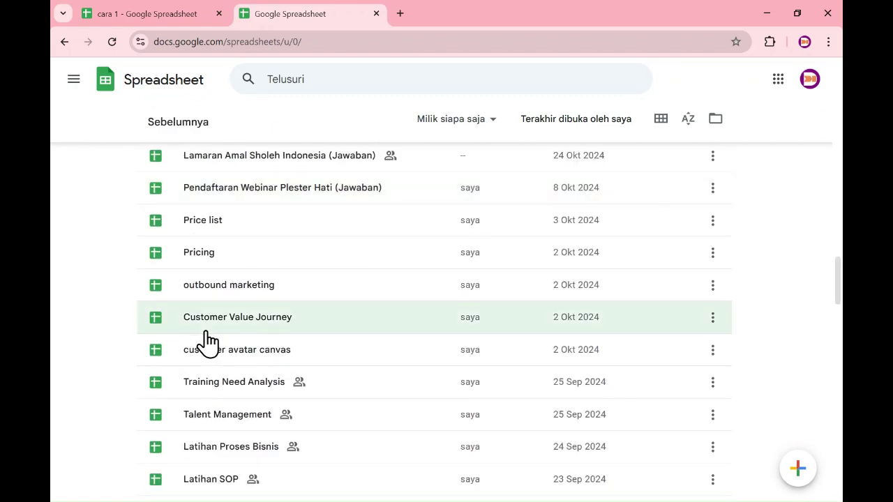
scroll(207, 342, up, 4)
scroll(208, 342, up, 12)
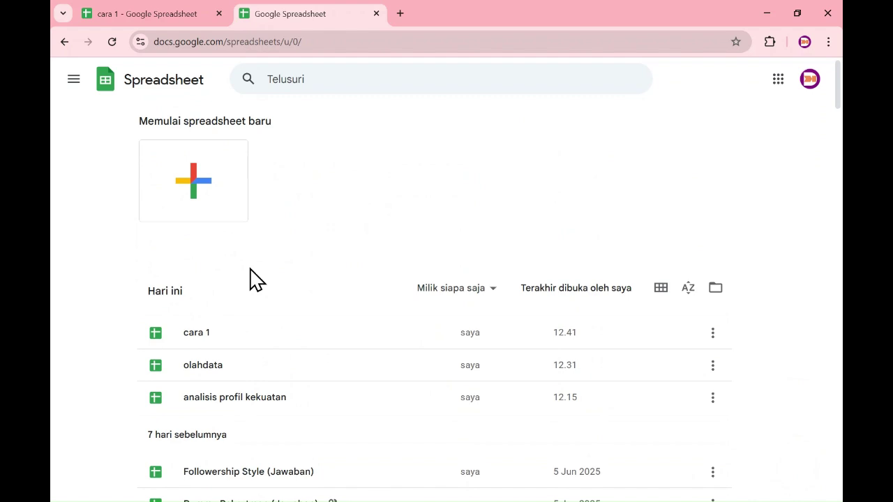
click(199, 202)
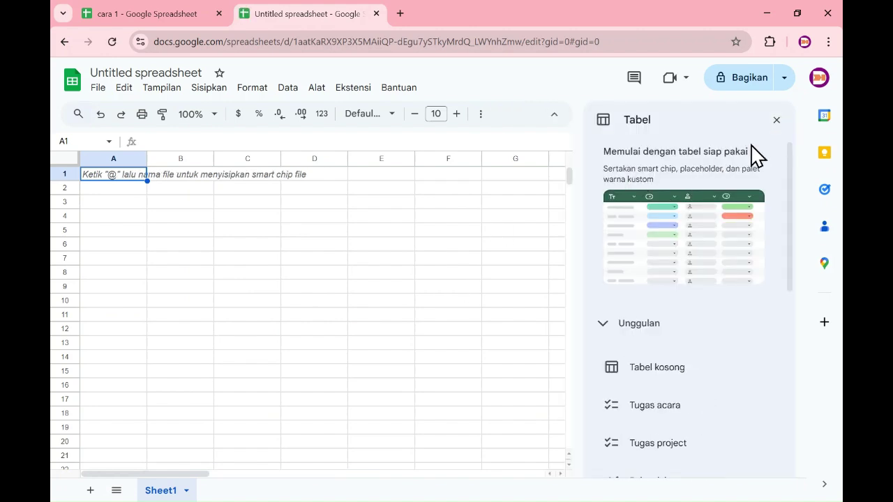
Close the Tables panel and title the new spreadsheet 'cara 2'.
click(776, 121)
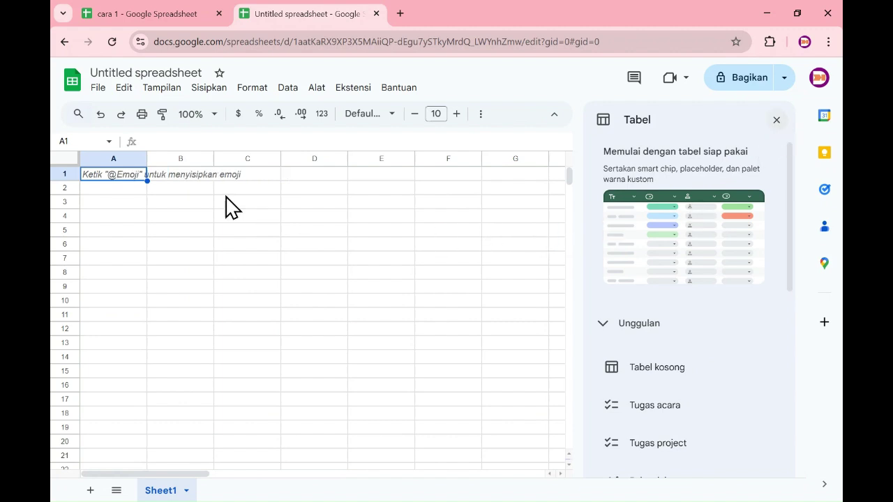
click(178, 67)
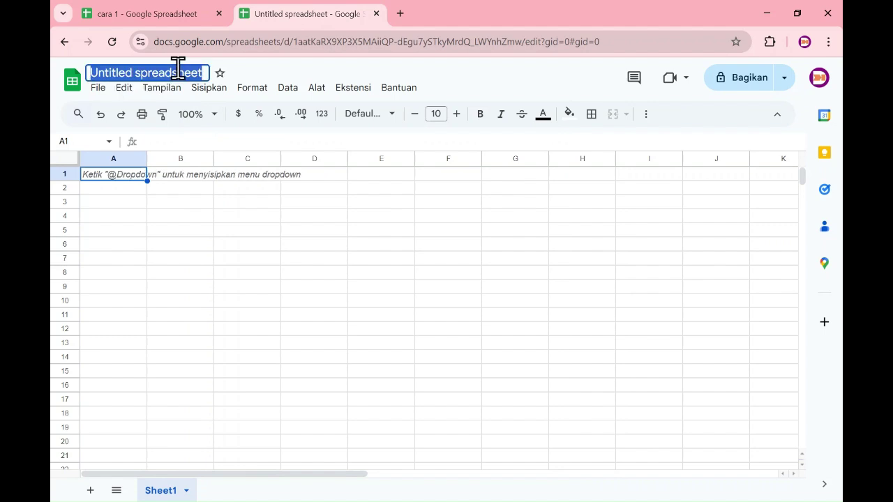
text(cara 2)
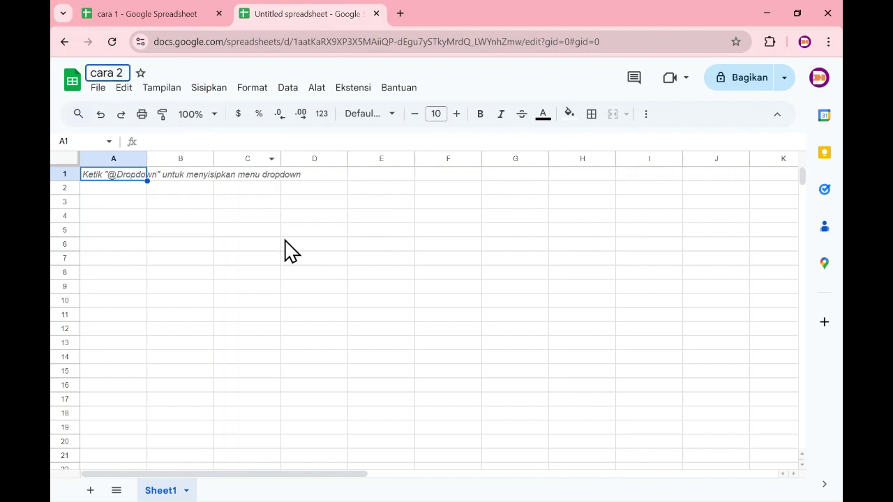
click(205, 217)
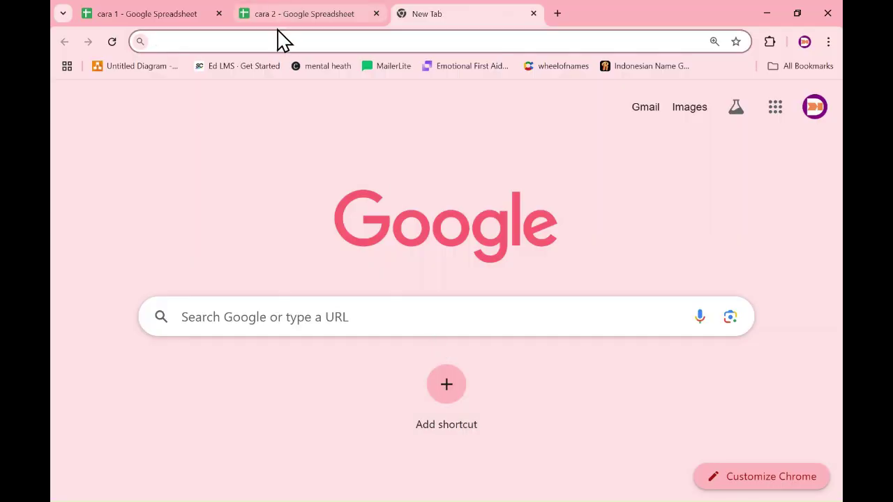
Load drive.google.com in the new tab to show the My Drive list.
click(335, 318)
text(dri)
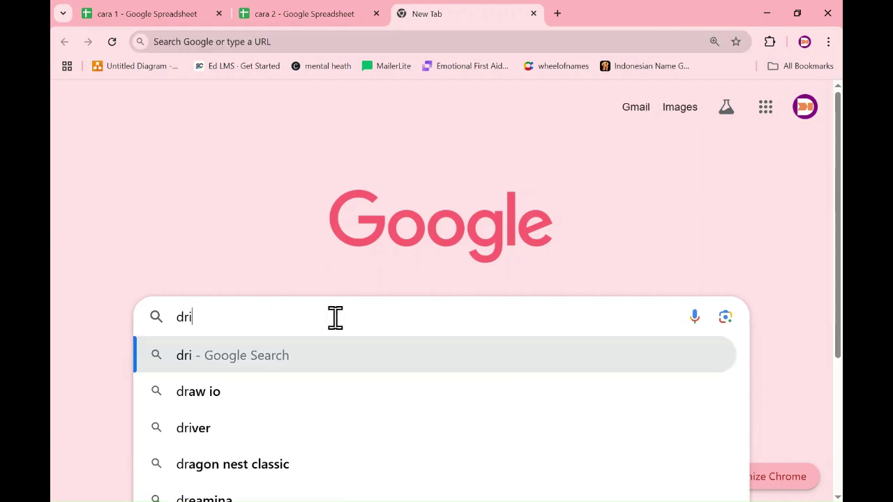
text(ve.goog)
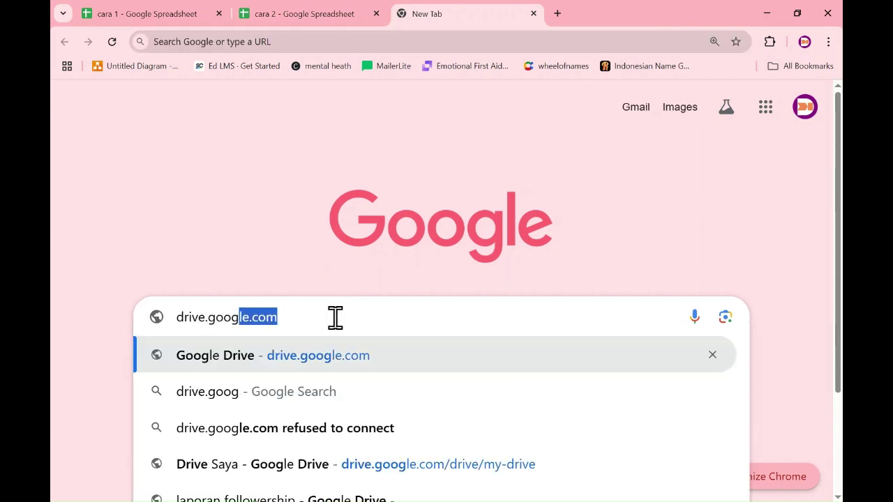
key(BackSpace)
text(le)
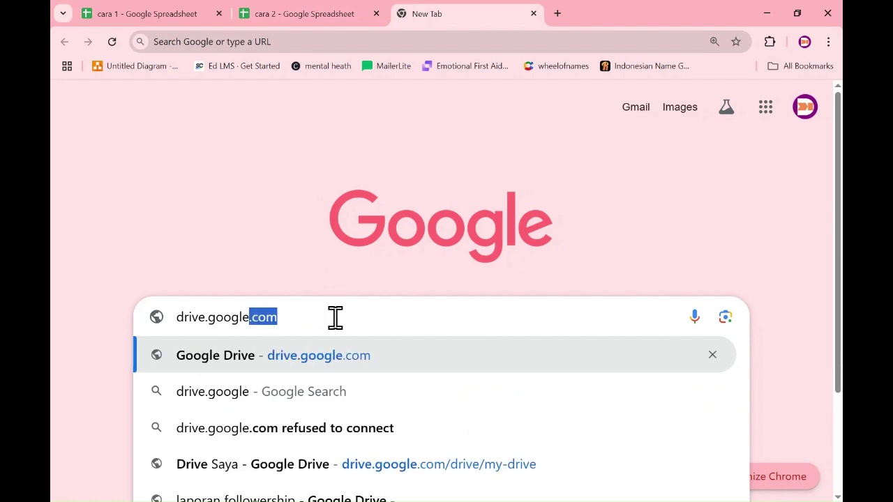
key(Return)
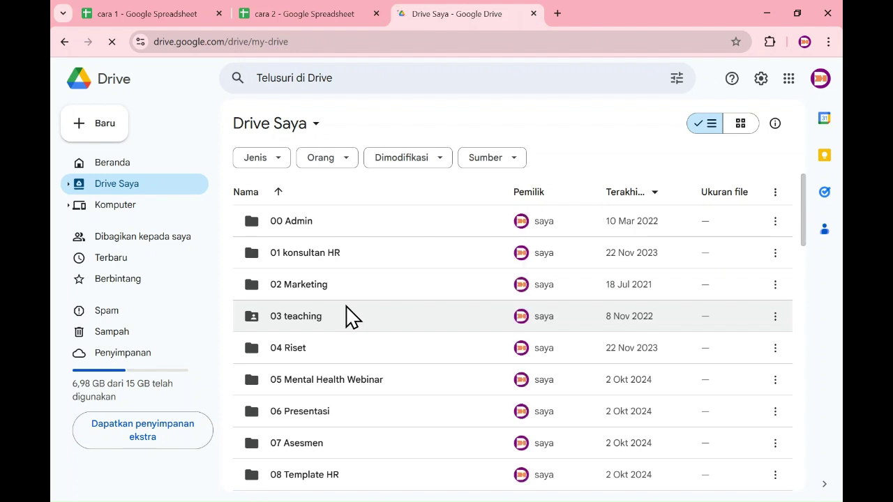
Create a blank spreadsheet via Baru > Google Spreadsheet > Spreadsheet kosong.
scroll(351, 317, down, 1)
scroll(351, 316, up, 1)
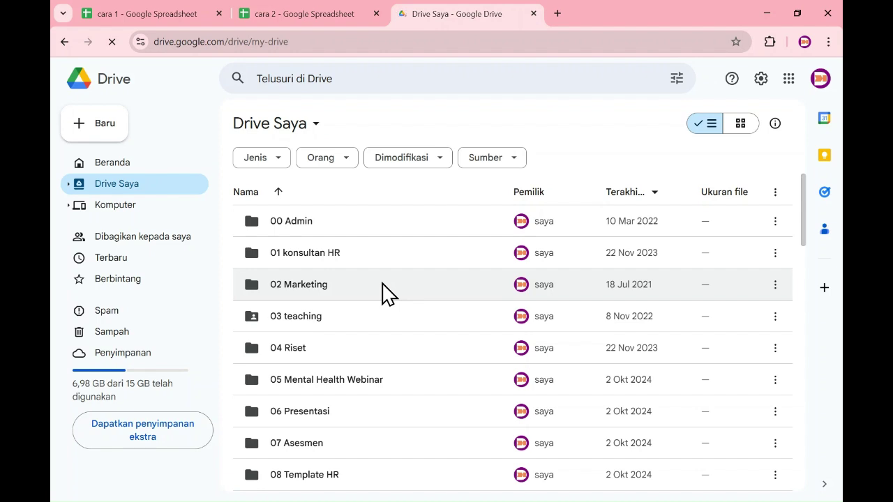
scroll(363, 290, down, 1)
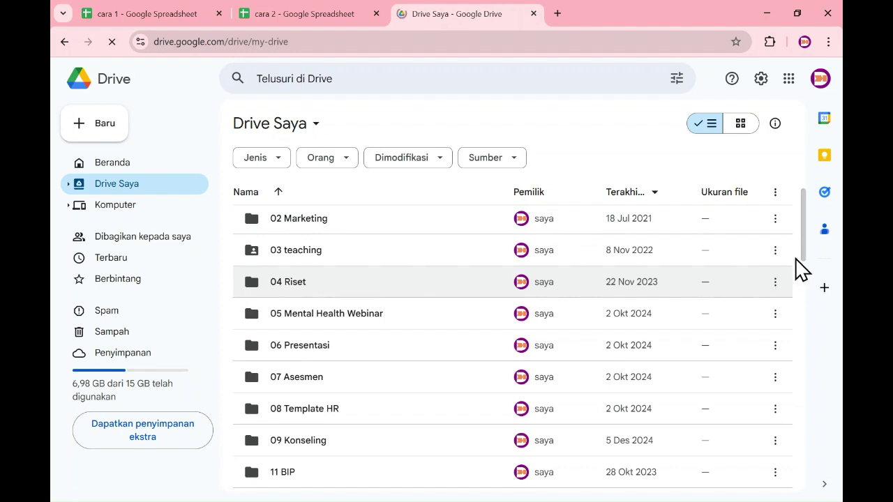
scroll(799, 269, down, 4)
scroll(723, 289, down, 2)
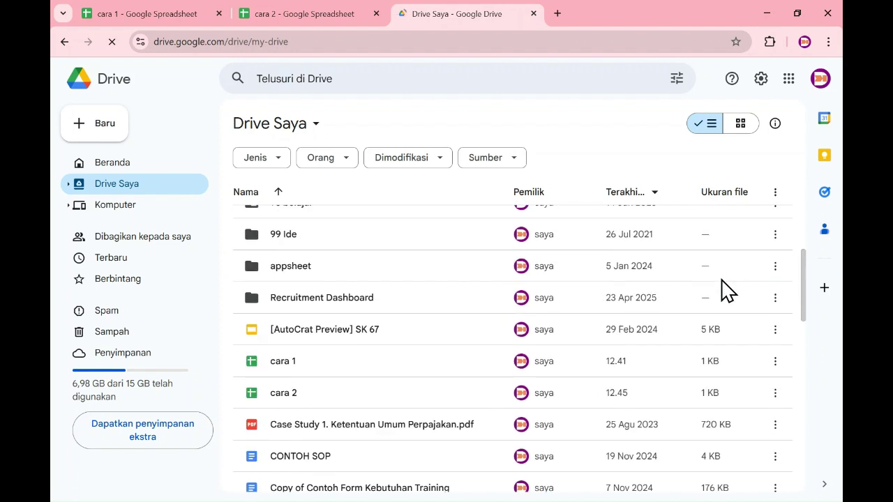
scroll(721, 291, down, 1)
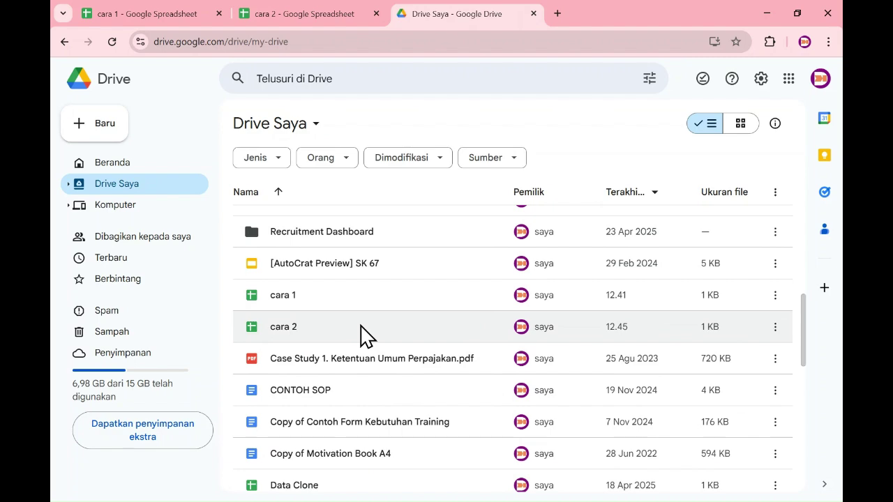
scroll(363, 335, up, 6)
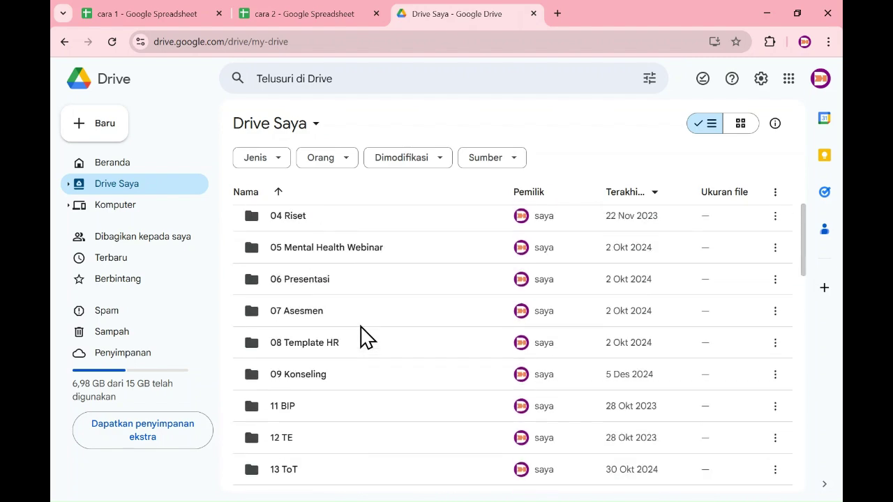
scroll(361, 339, up, 2)
scroll(360, 340, down, 4)
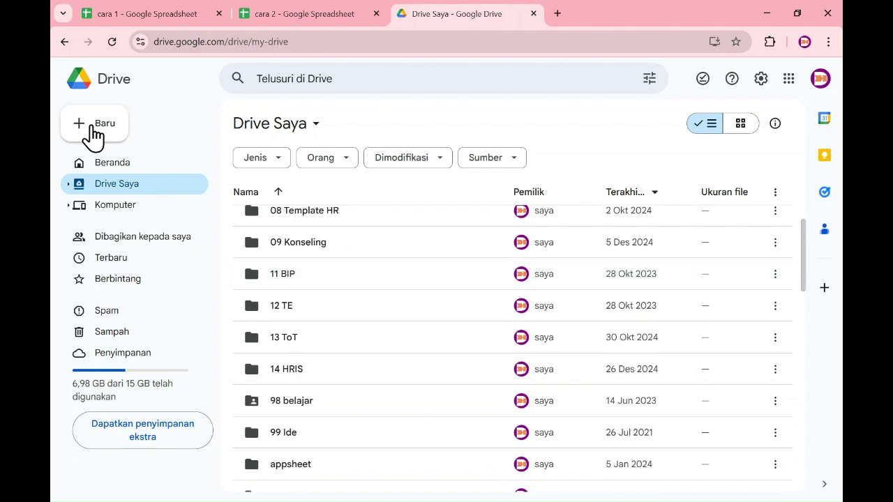
click(93, 138)
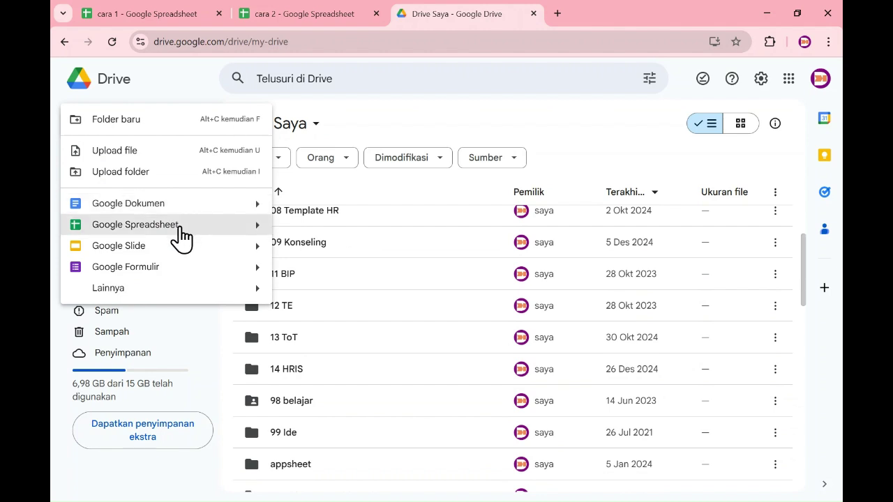
mouse_move(259, 236)
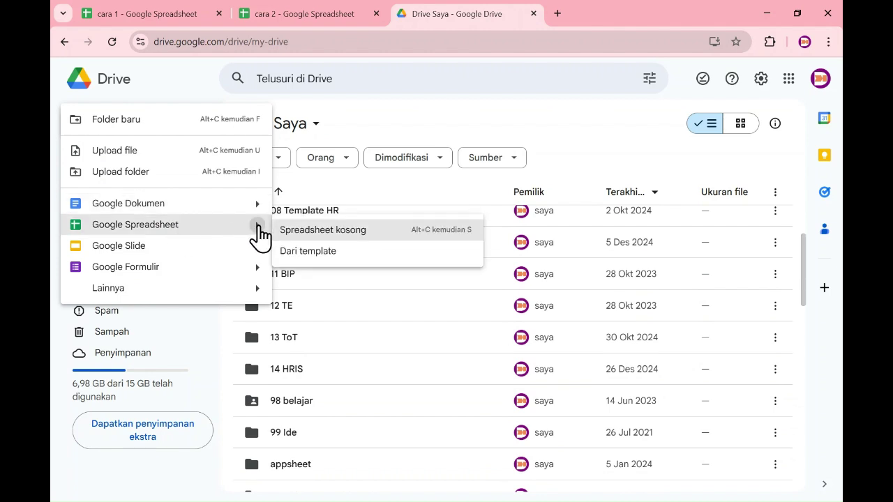
click(328, 234)
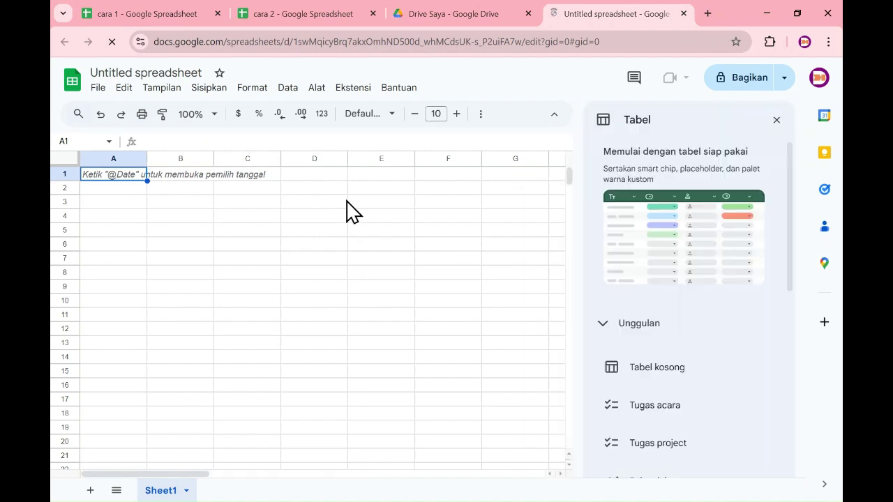
Close the Tables panel, title the spreadsheet 'cara 3', and return to the Drive tab.
click(777, 121)
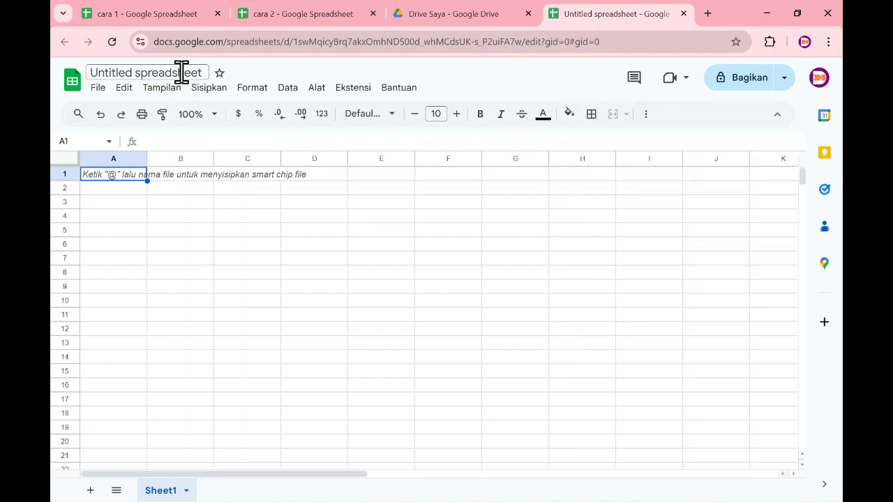
click(181, 72)
text(cara 3)
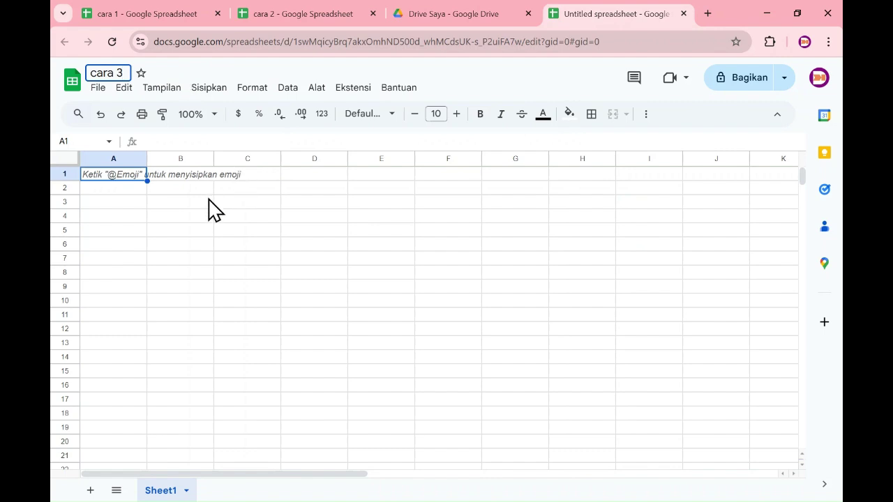
click(213, 208)
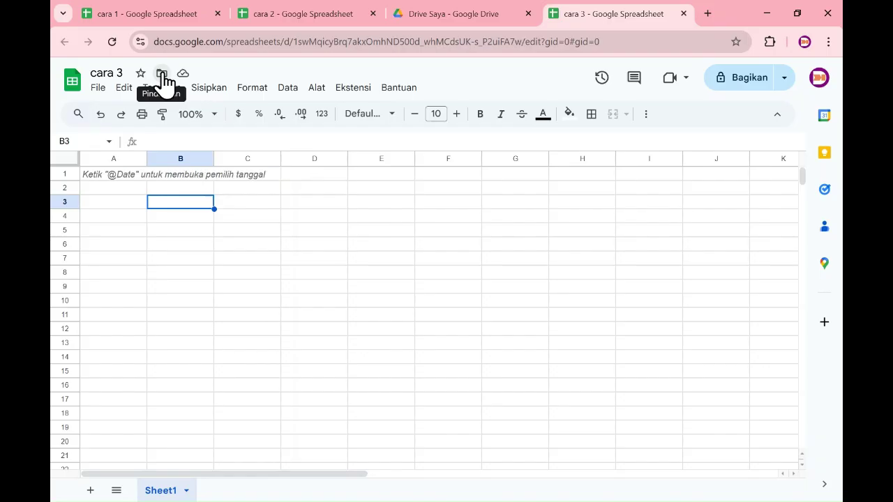
click(438, 16)
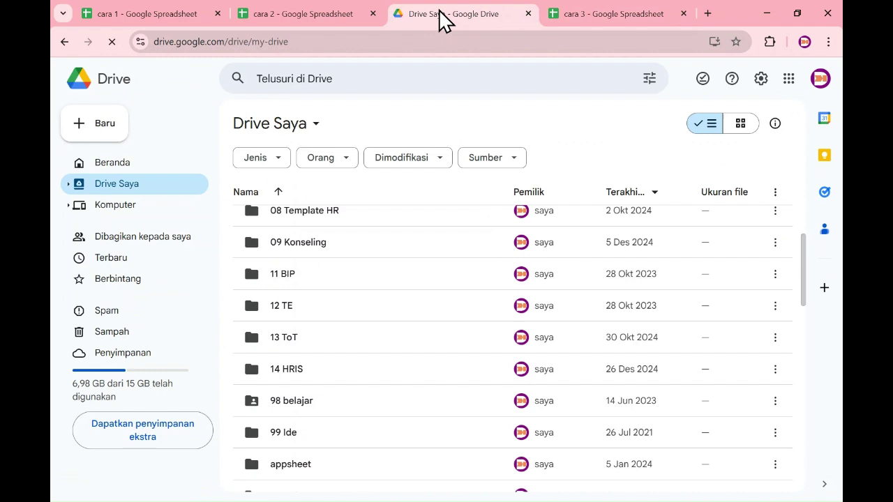
Create a folder named 'latihan 1' in Drive Saya via Baru > Folder baru.
click(112, 127)
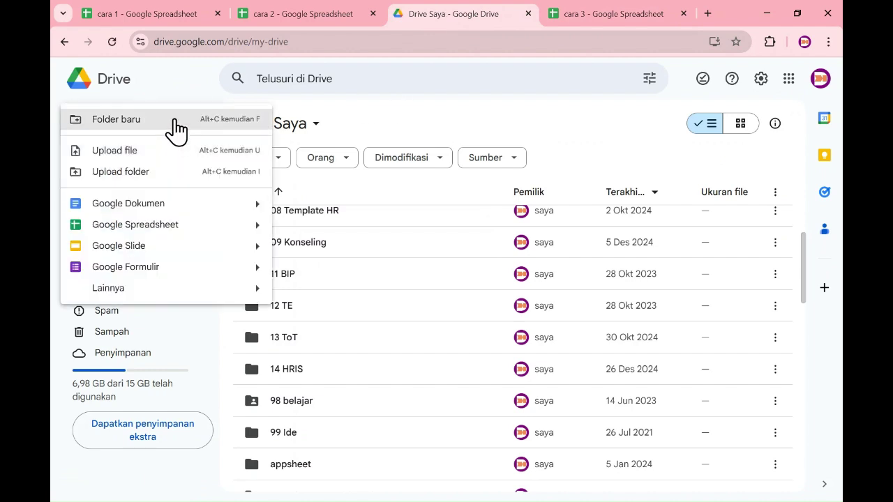
click(175, 123)
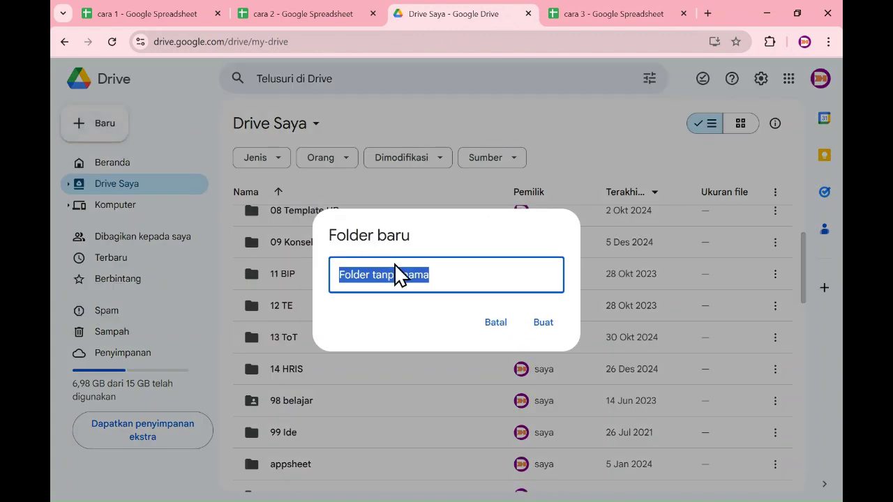
text(latihan 1)
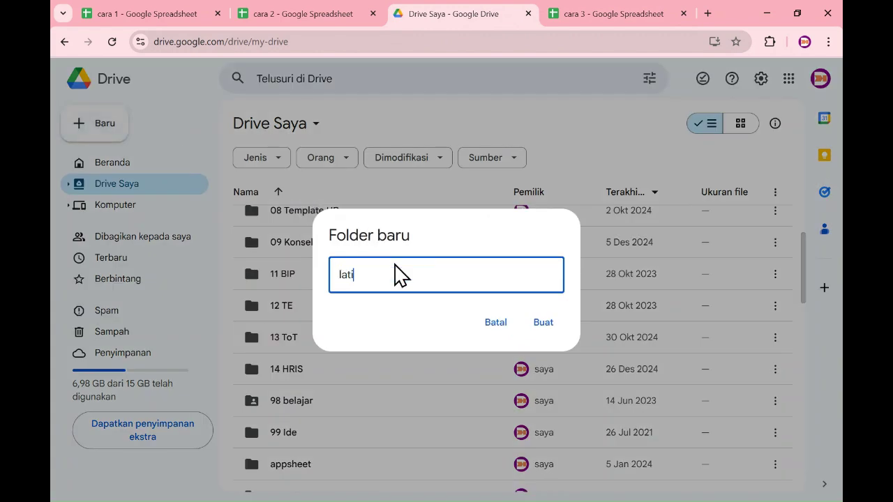
click(543, 323)
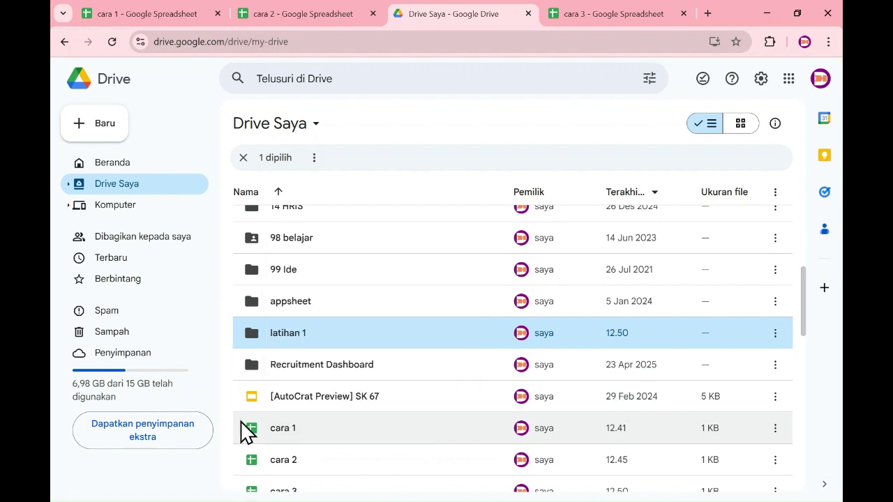
Drag the cara 1 spreadsheet onto the latihan 1 folder.
mouse_move(270, 430)
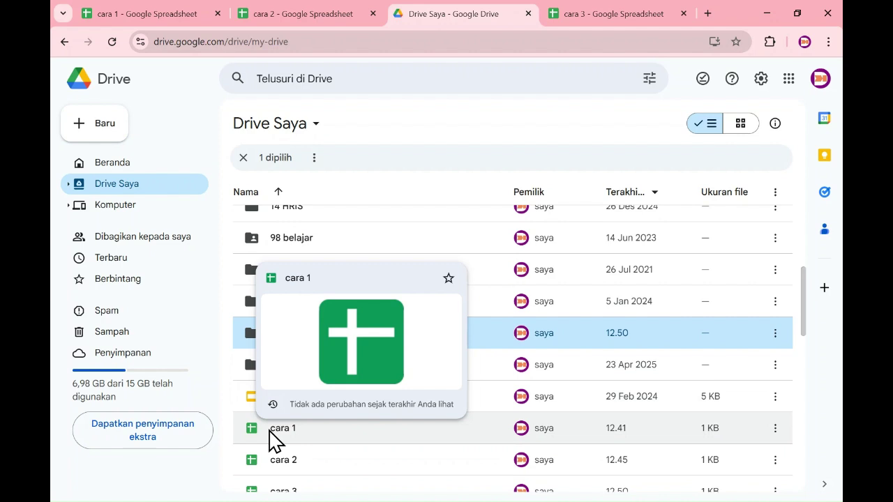
click(272, 440)
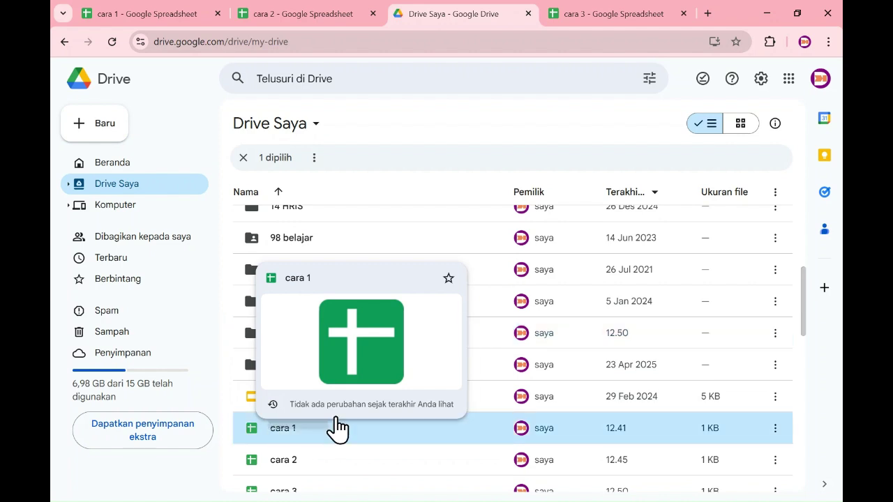
shift+click(250, 352)
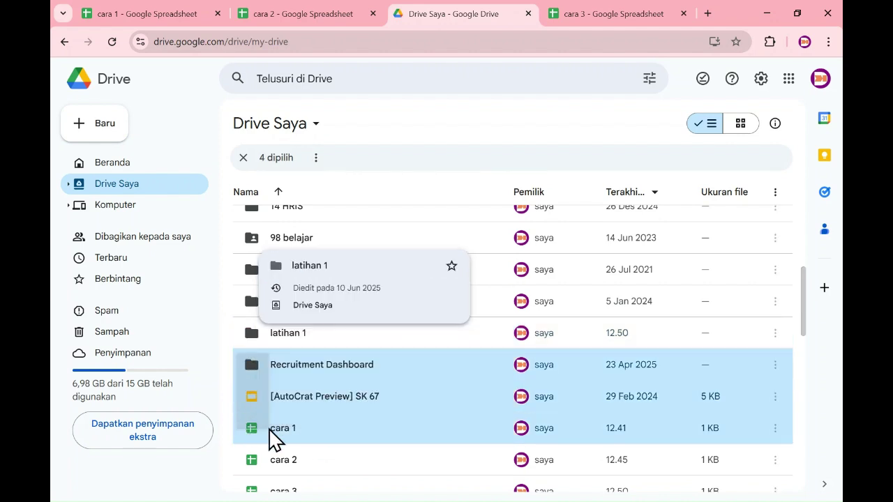
click(296, 441)
drag(328, 438, 393, 353)
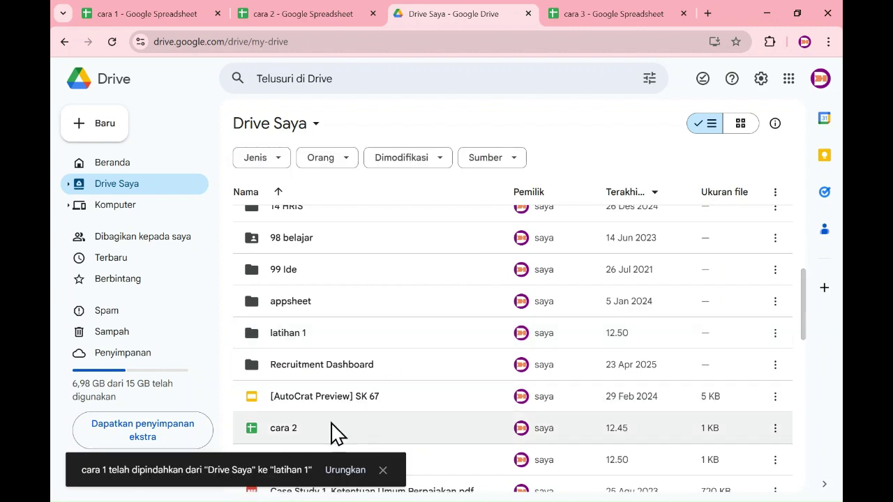
Move cara 2 into the latihan 1 folder using Atur > Pindahkan.
click(776, 433)
click(775, 428)
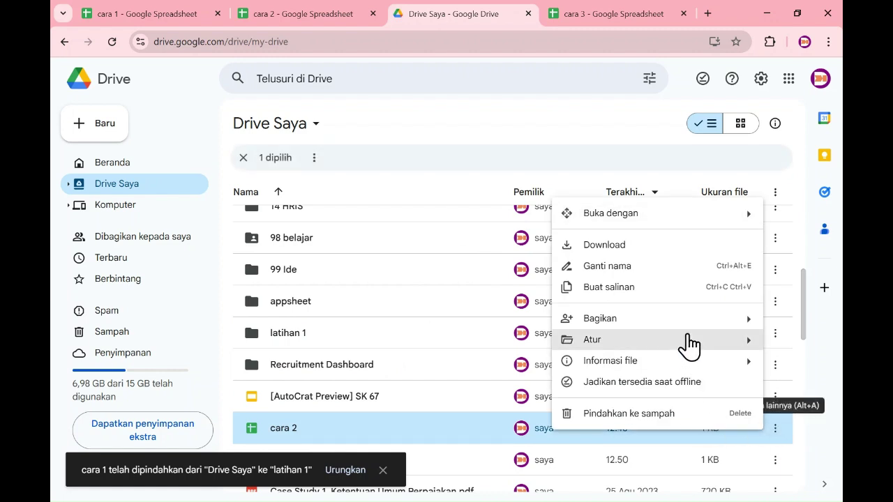
mouse_move(689, 349)
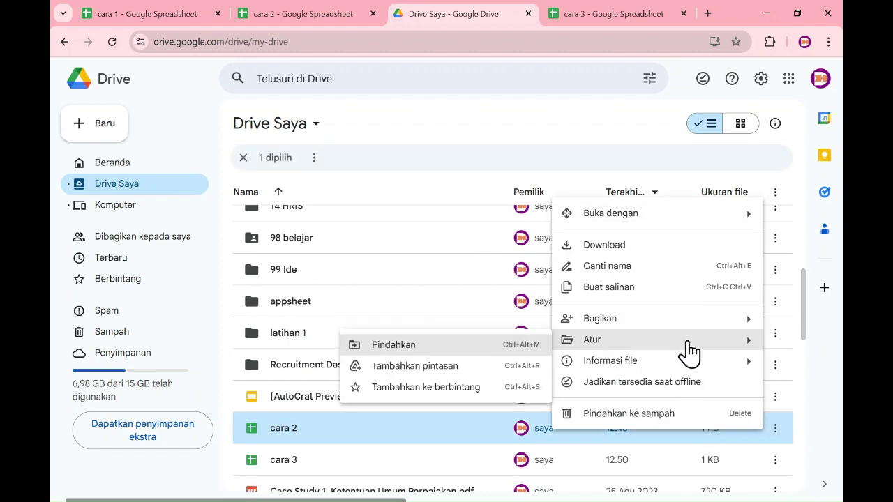
scroll(493, 353, up, 2)
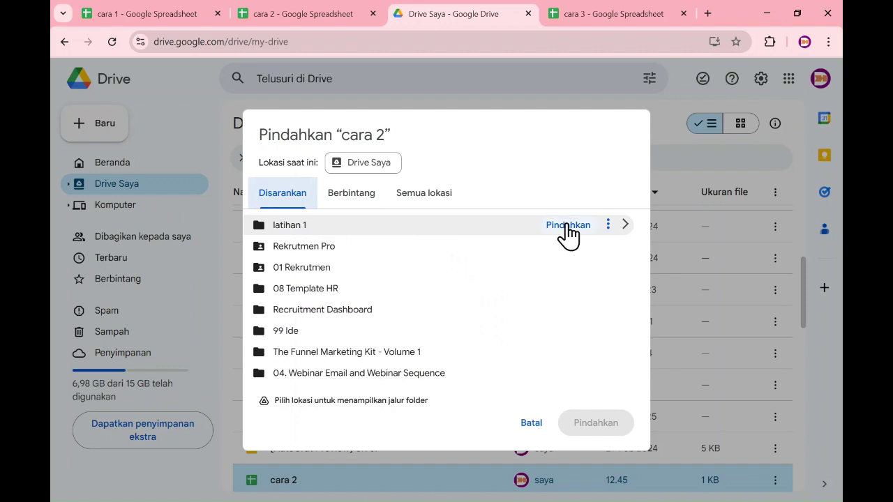
click(363, 167)
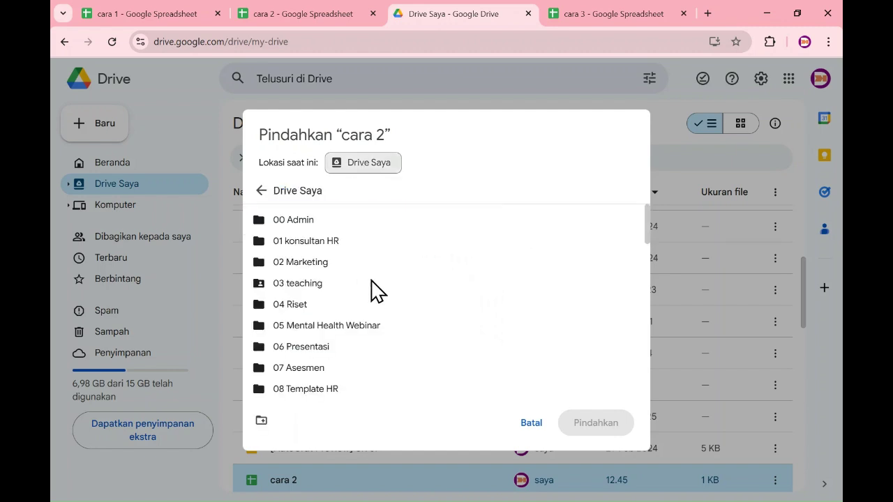
scroll(349, 321, down, 1)
scroll(356, 340, down, 4)
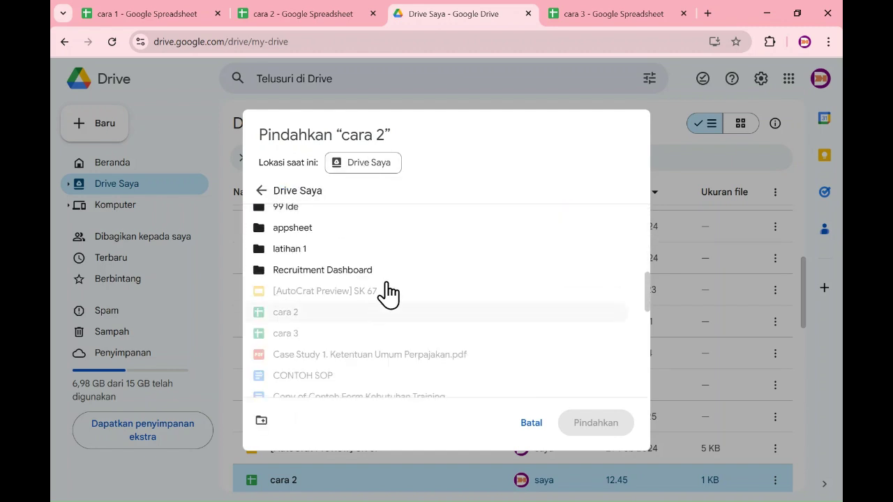
click(570, 249)
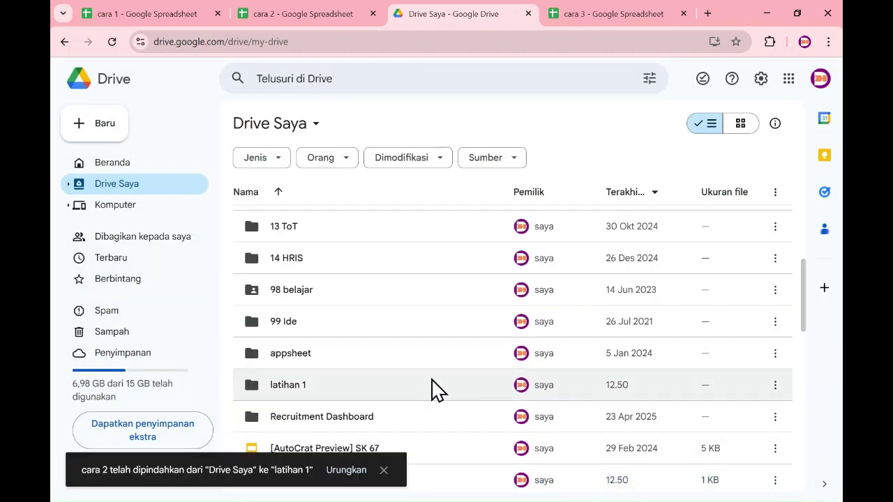
scroll(438, 381, down, 2)
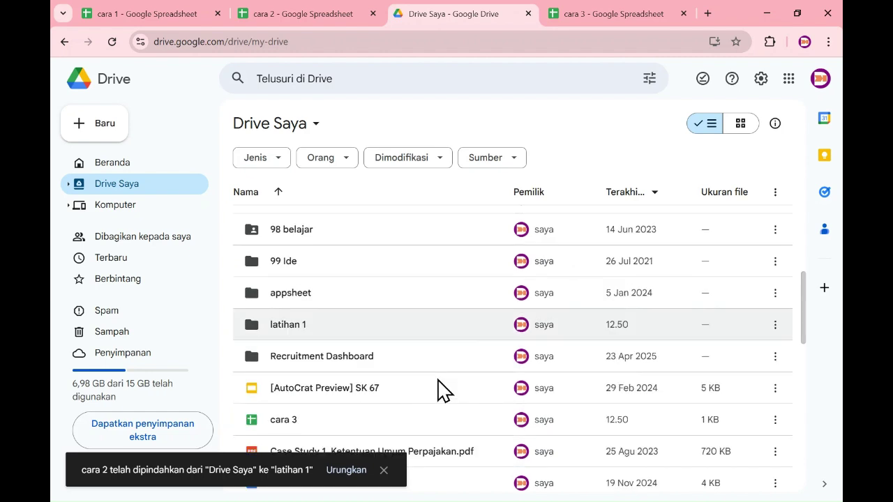
click(628, 11)
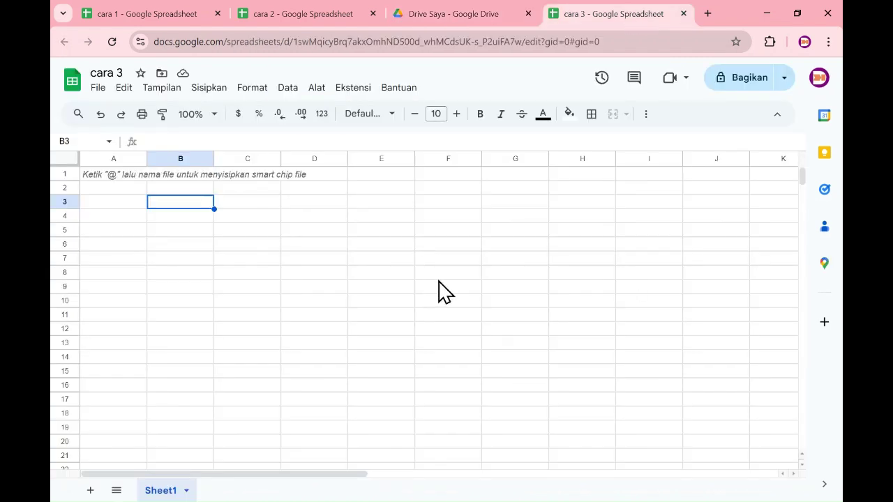
Move cara 3 into latihan 1 from the title-bar folder icon, then return to Drive.
click(162, 74)
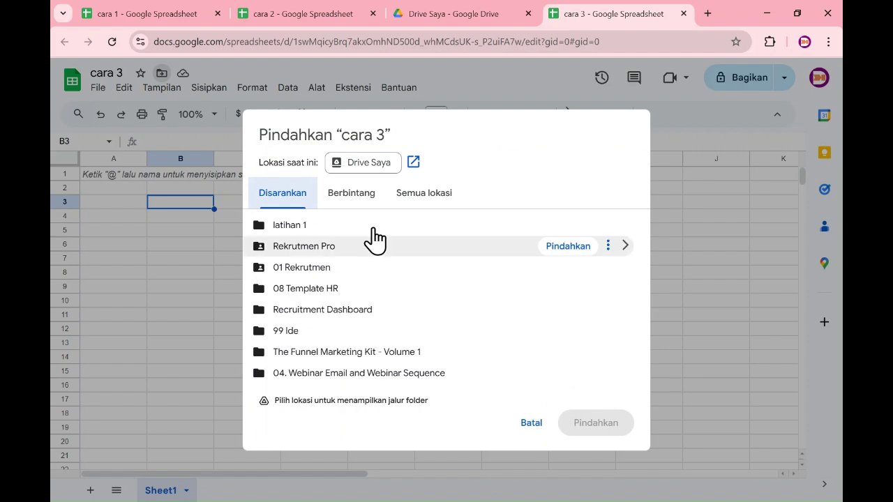
click(558, 233)
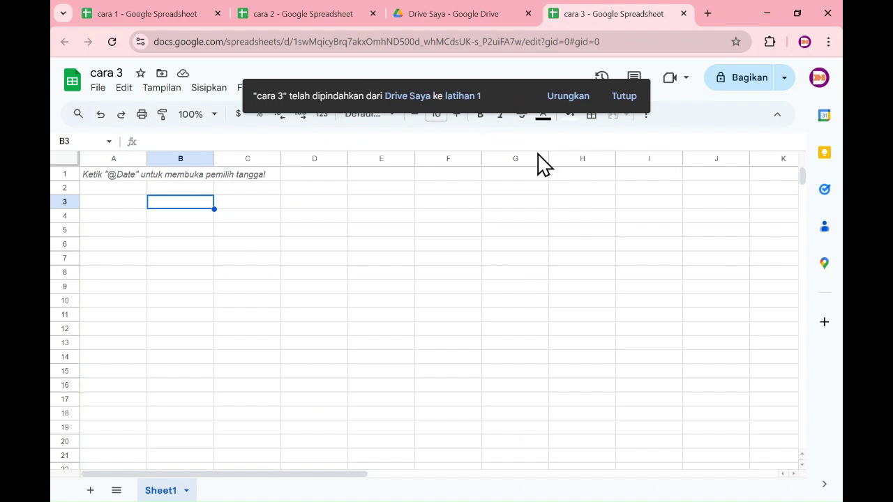
click(463, 11)
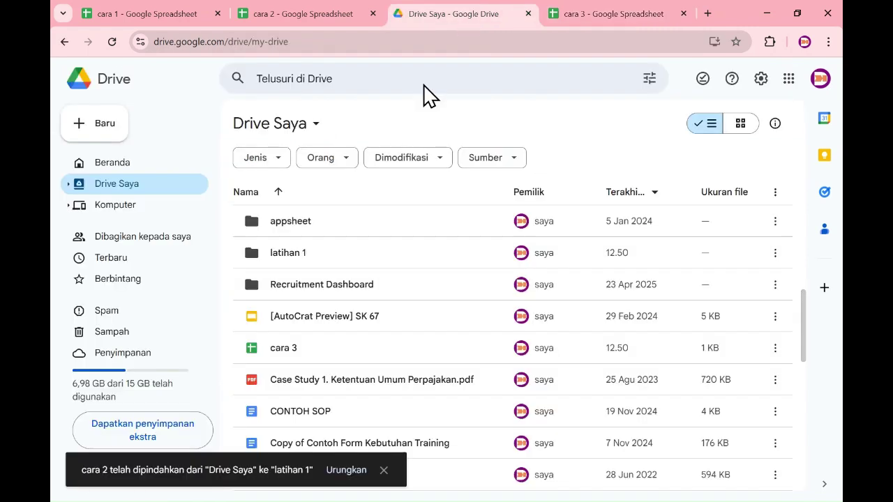
Refresh My Drive and open the latihan 1 folder holding cara 1, cara 2 and cara 3.
scroll(391, 307, down, 1)
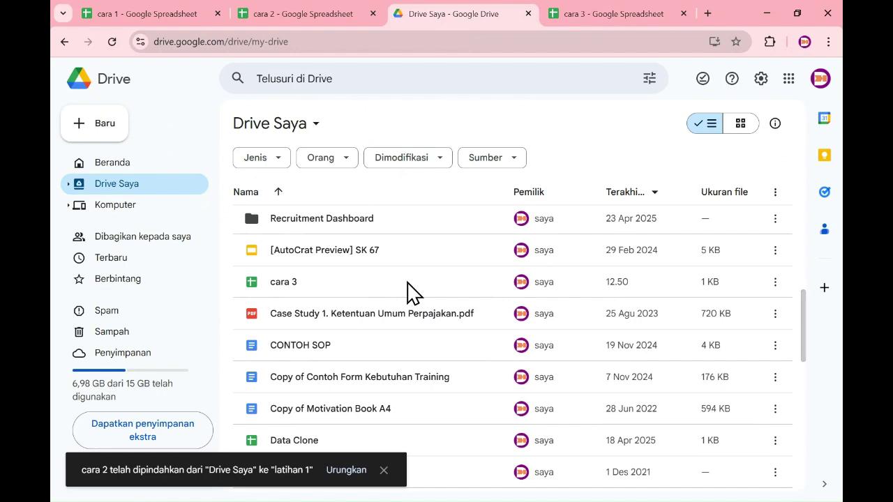
click(115, 40)
scroll(349, 295, down, 1)
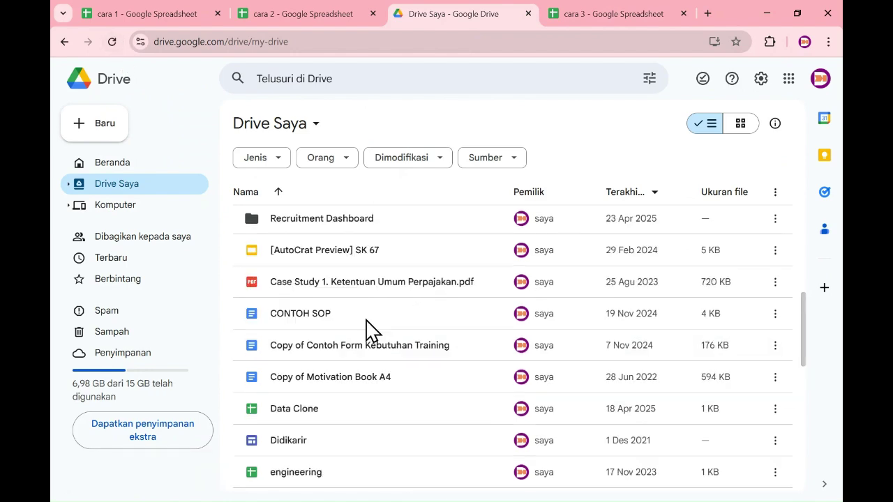
scroll(384, 349, up, 1)
scroll(388, 358, down, 3)
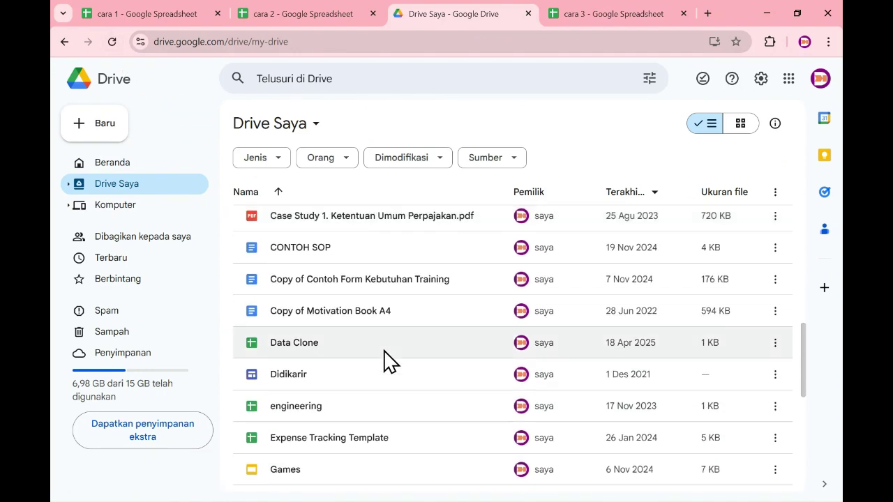
scroll(383, 353, down, 3)
scroll(383, 357, up, 4)
scroll(385, 367, up, 3)
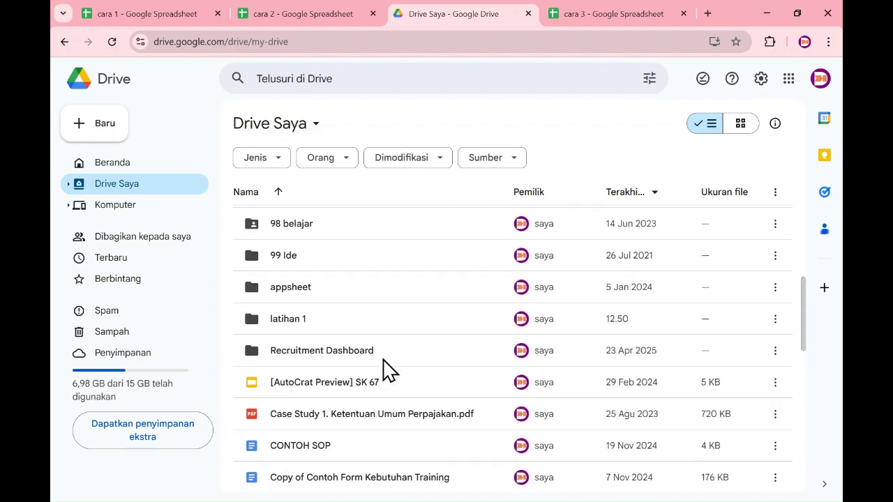
click(287, 326)
click(286, 326)
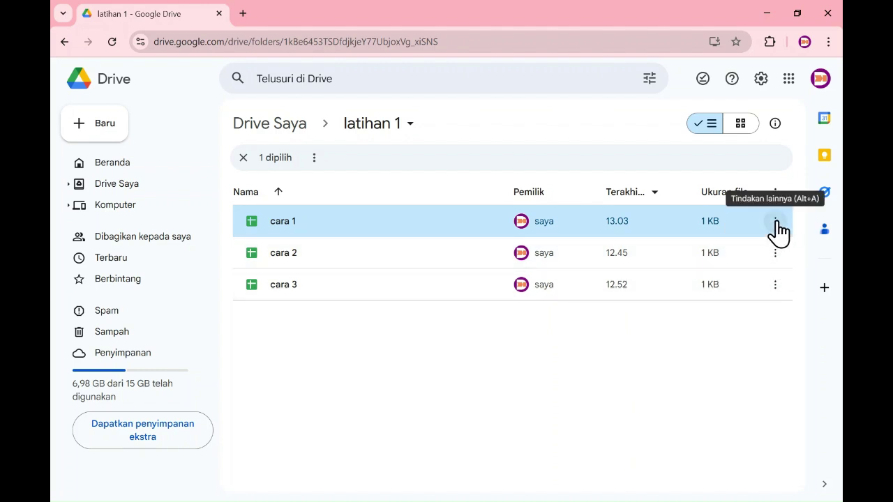
Open the sharing dialog for cara 1 from its ⋮ menu via Bagikan.
click(776, 222)
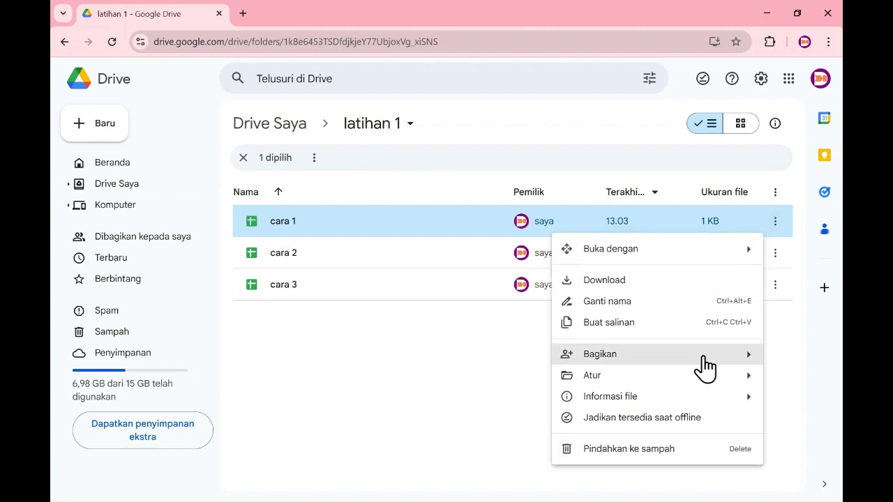
mouse_move(703, 358)
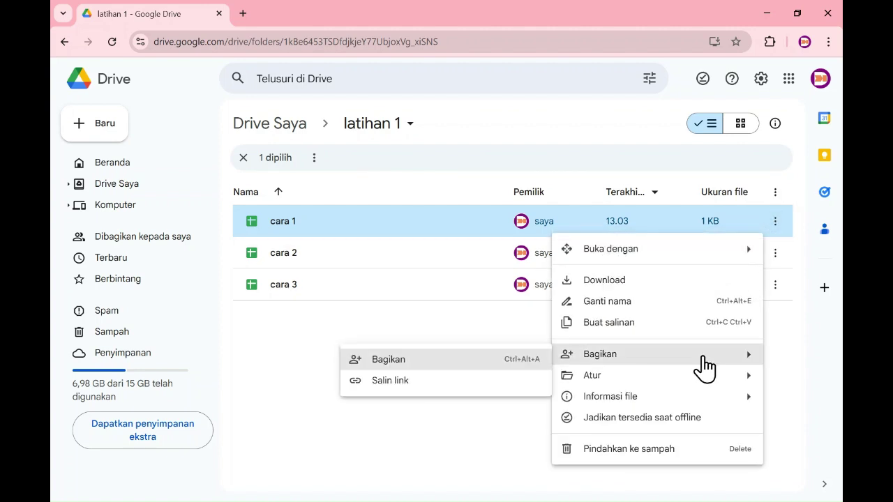
click(502, 365)
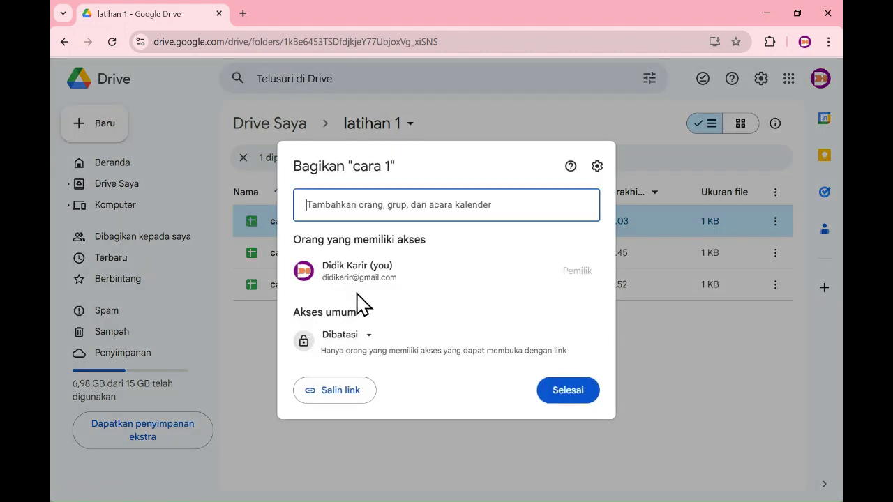
click(457, 210)
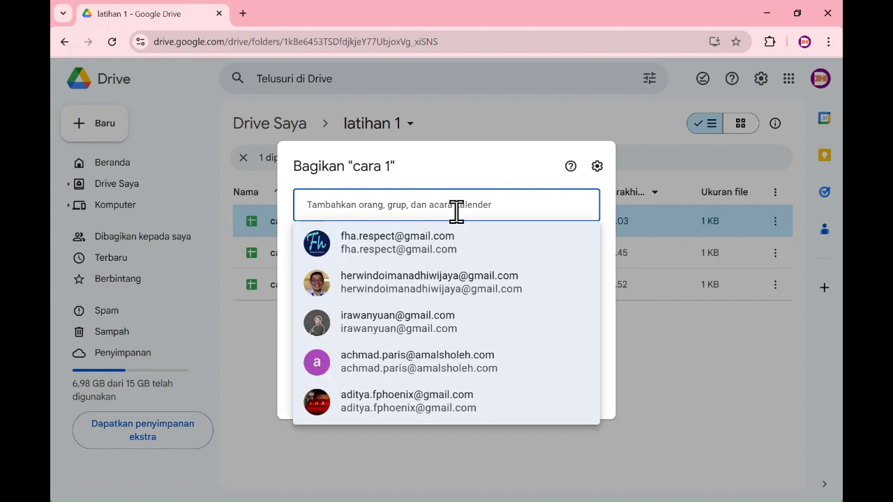
click(522, 166)
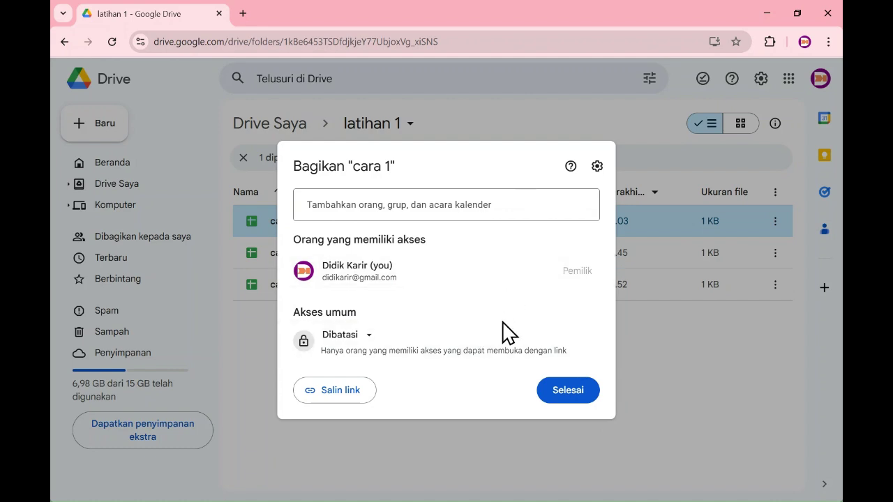
Set general access to 'Siapa saja yang memiliki link' as Pelihat and copy the link.
click(364, 338)
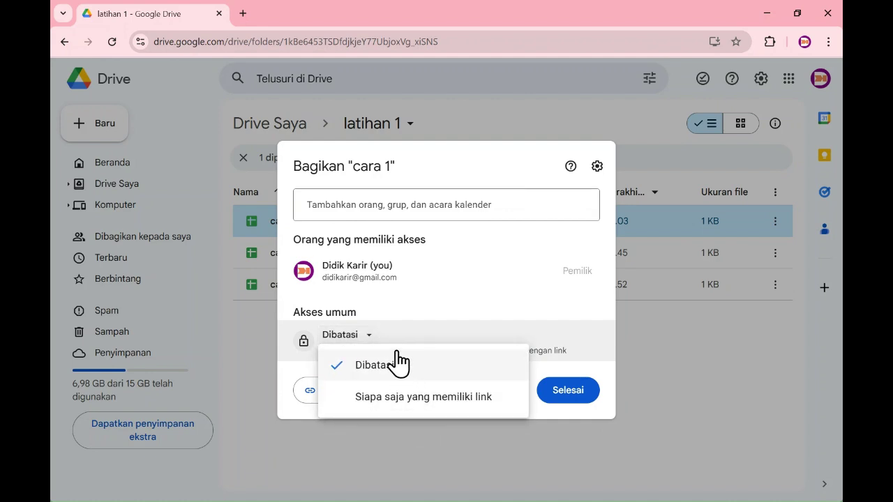
click(356, 341)
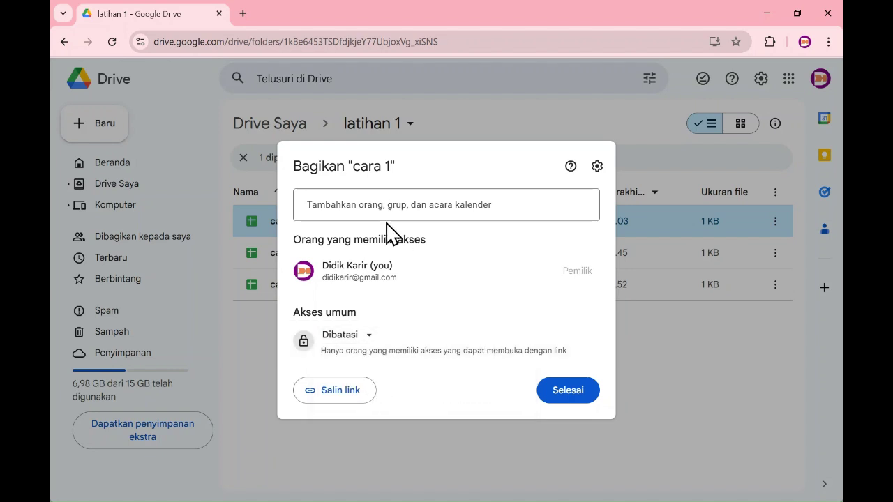
click(362, 341)
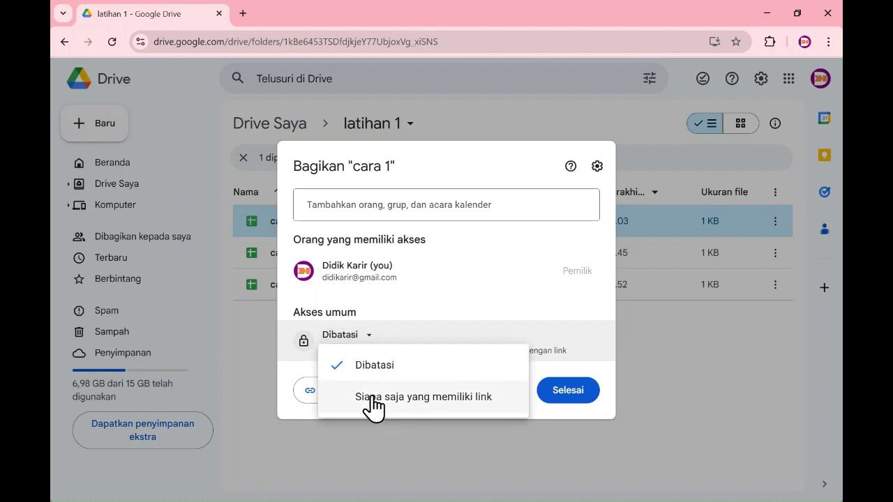
click(369, 402)
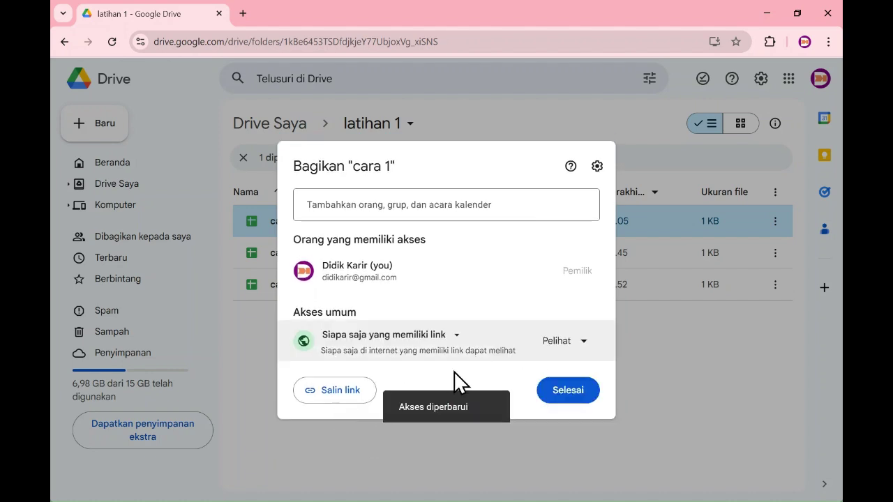
click(559, 344)
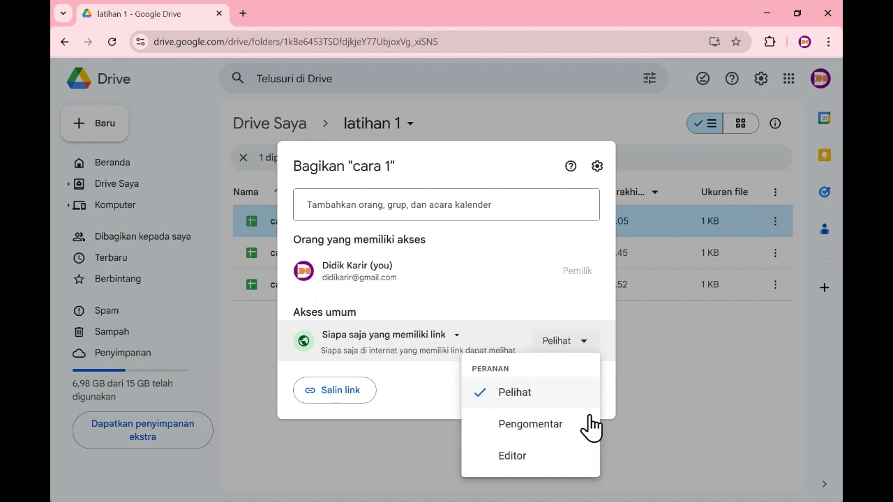
click(551, 321)
click(316, 394)
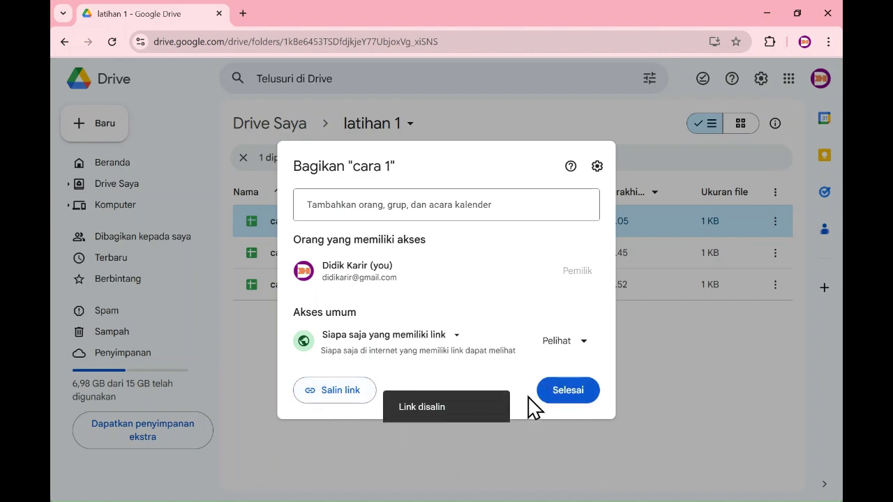
click(243, 13)
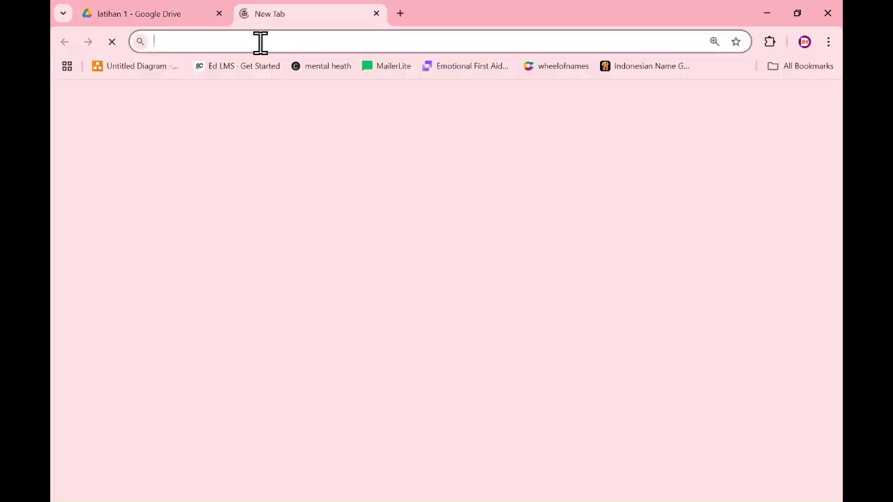
Paste the copied cara 1 link into the new tab's address bar to load the spreadsheet.
click(259, 40)
key(Return)
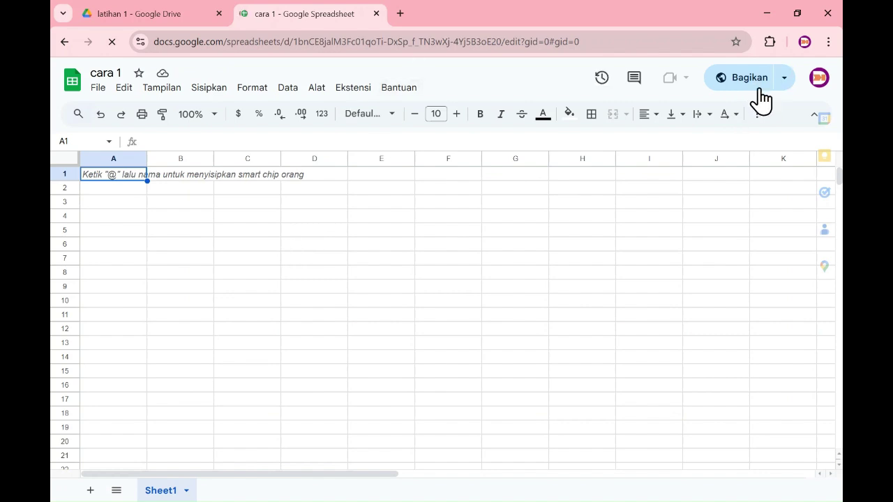
click(785, 83)
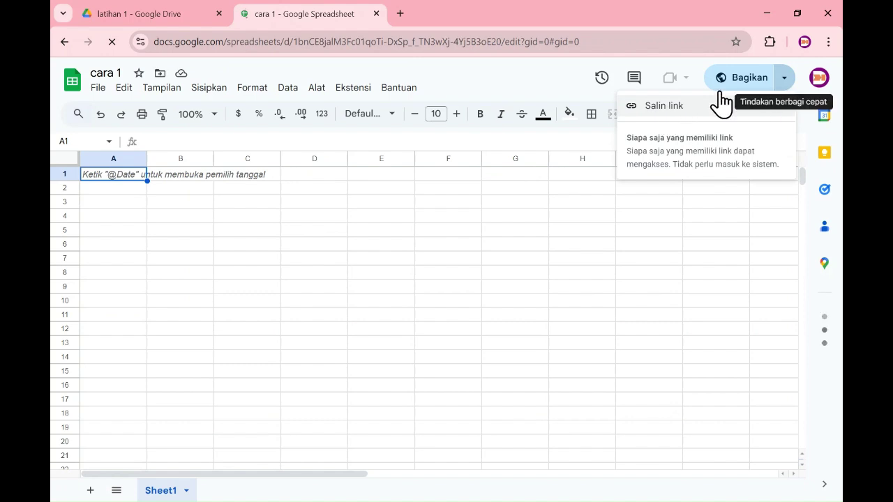
Add the contact's e-mail to cara 1's share list as Editor, with 'Beri tahu orangnya' unchecked.
click(712, 137)
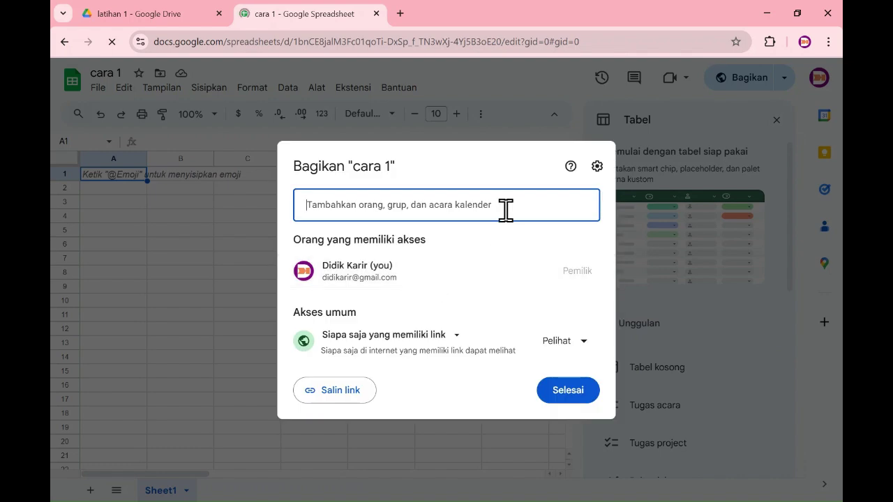
click(506, 209)
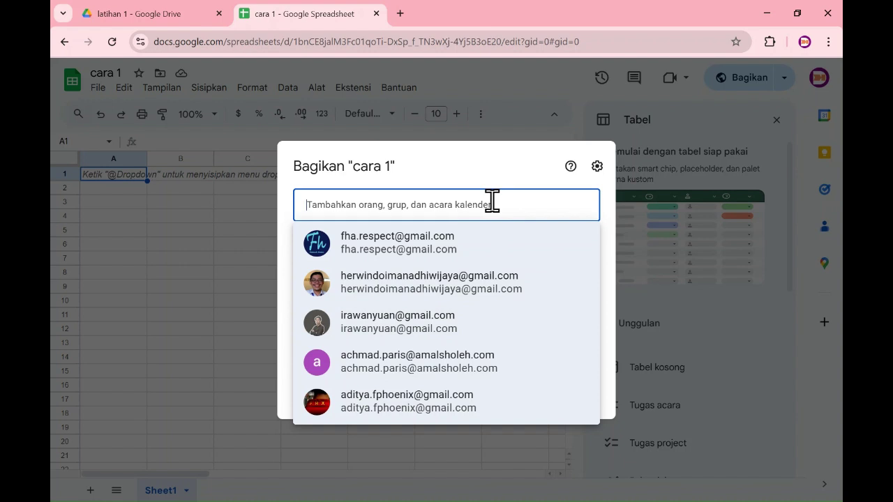
key(ctrl+v)
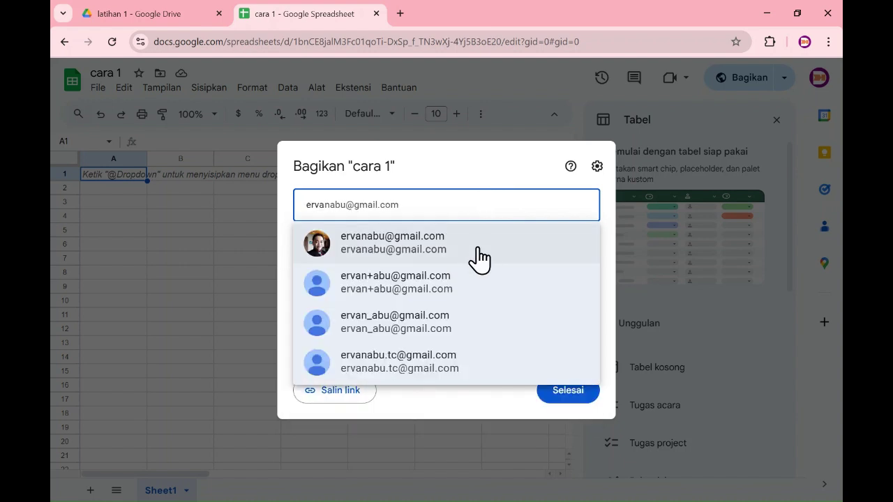
click(462, 260)
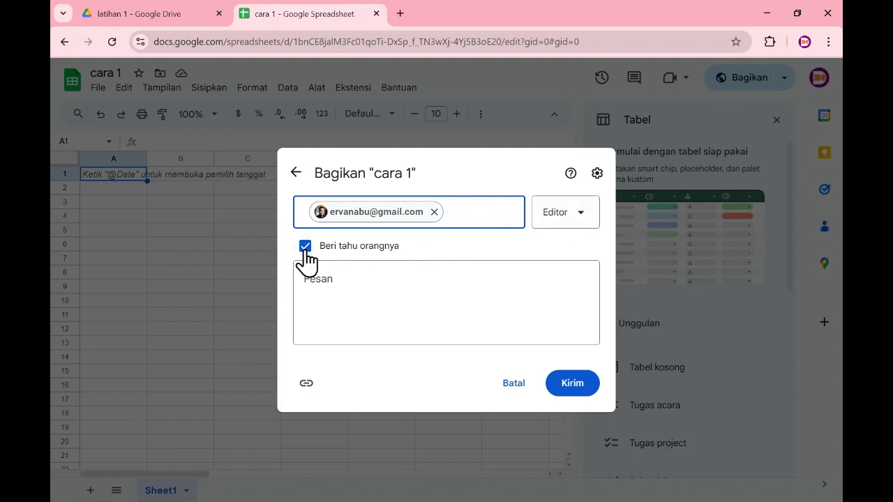
click(305, 249)
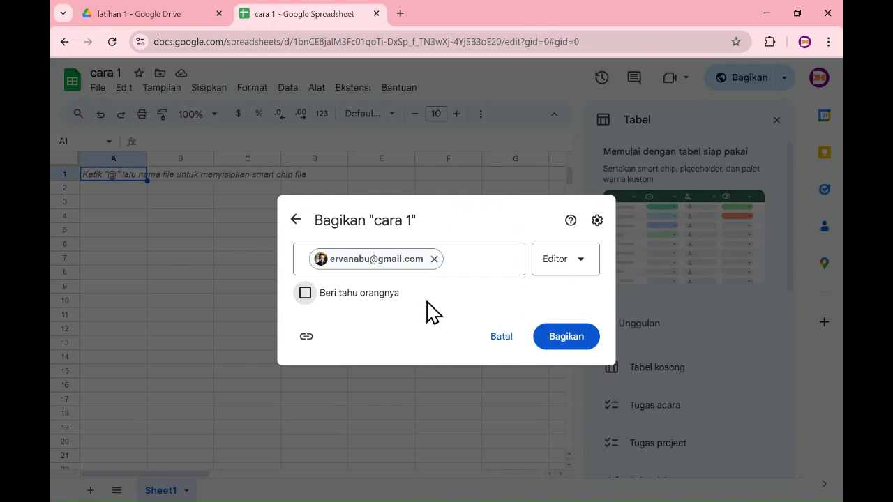
click(567, 265)
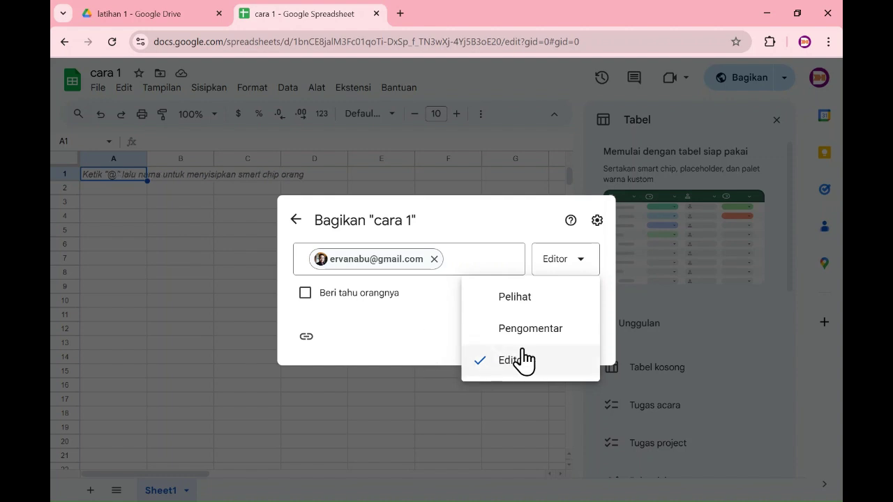
click(524, 301)
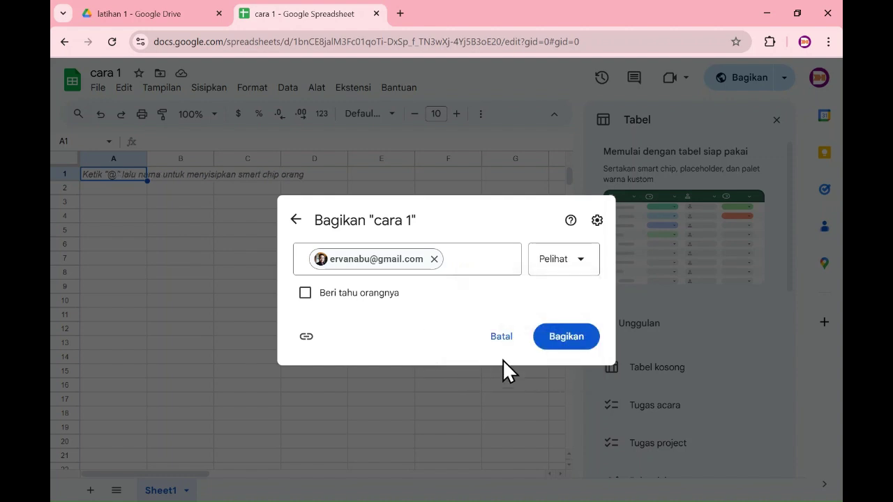
click(576, 260)
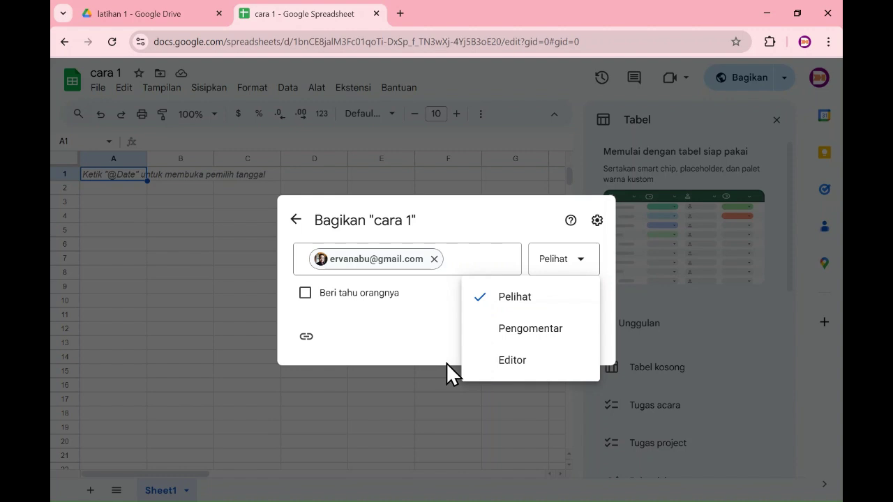
click(488, 361)
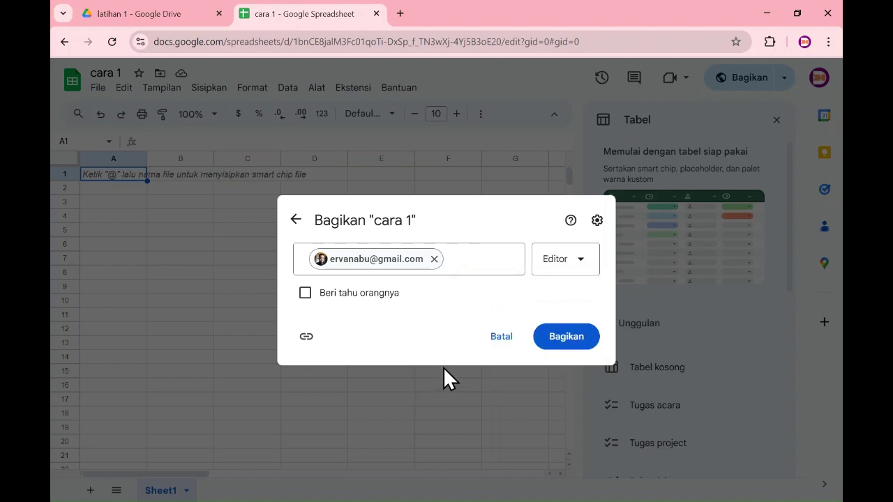